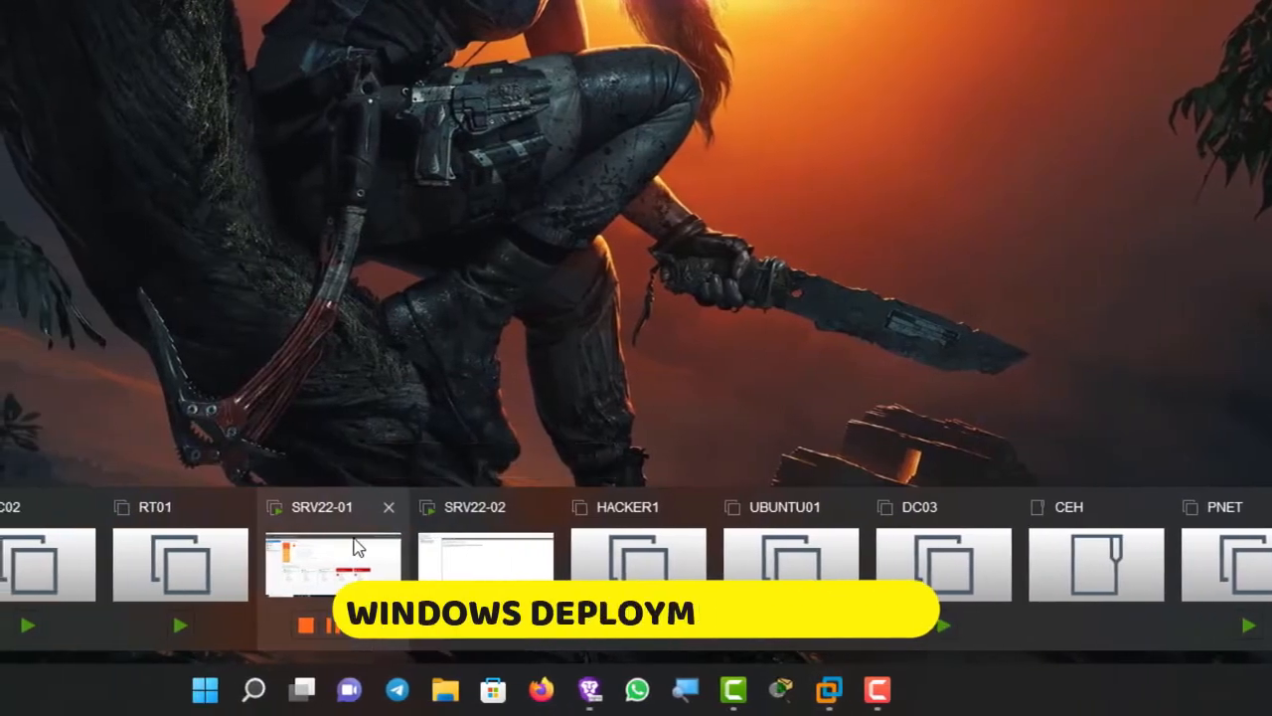
# Switch to the SRV22-01 virtual machine and view the DNS role in Server Manager
pyautogui.click(231, 552)
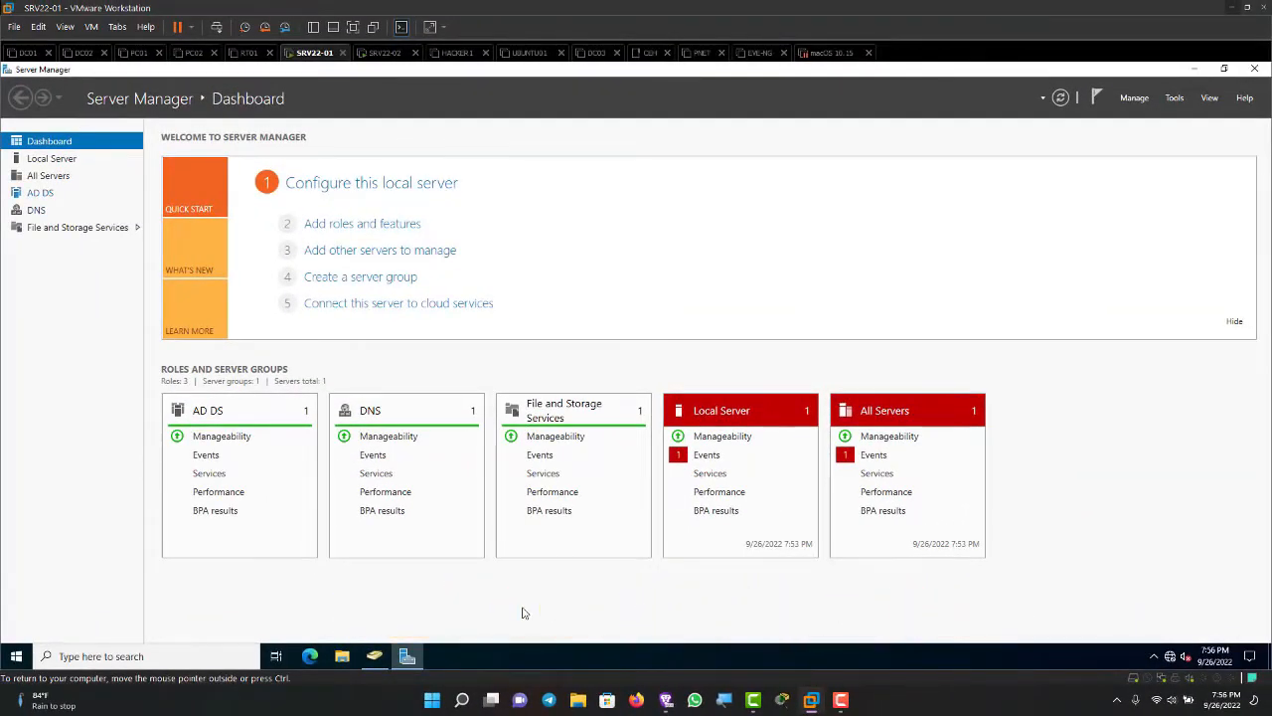
pyautogui.press('Down')
pyautogui.press('Down')
pyautogui.press('Down')
pyautogui.press('Down')
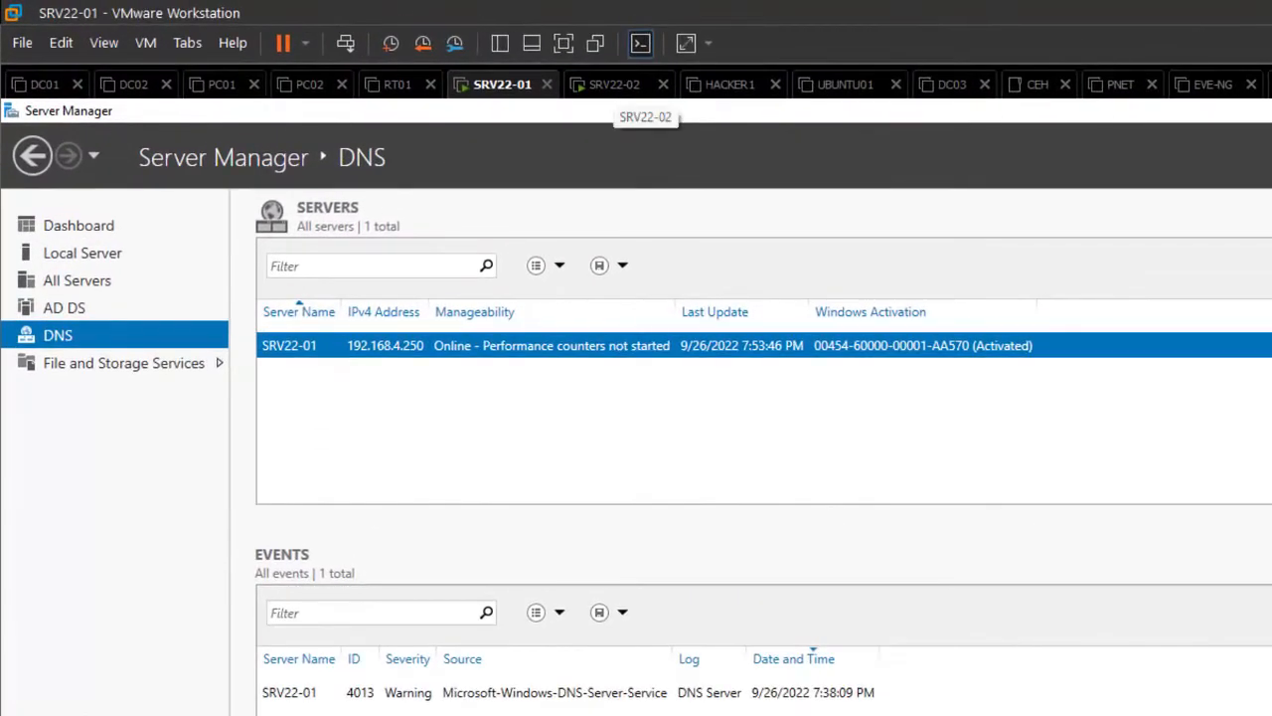
# Switch to the SRV22-02 virtual machine and start configuring the SRV22-02.SIP-COMSYS.COM server in Windows Deployment Services
pyautogui.click(514, 71)
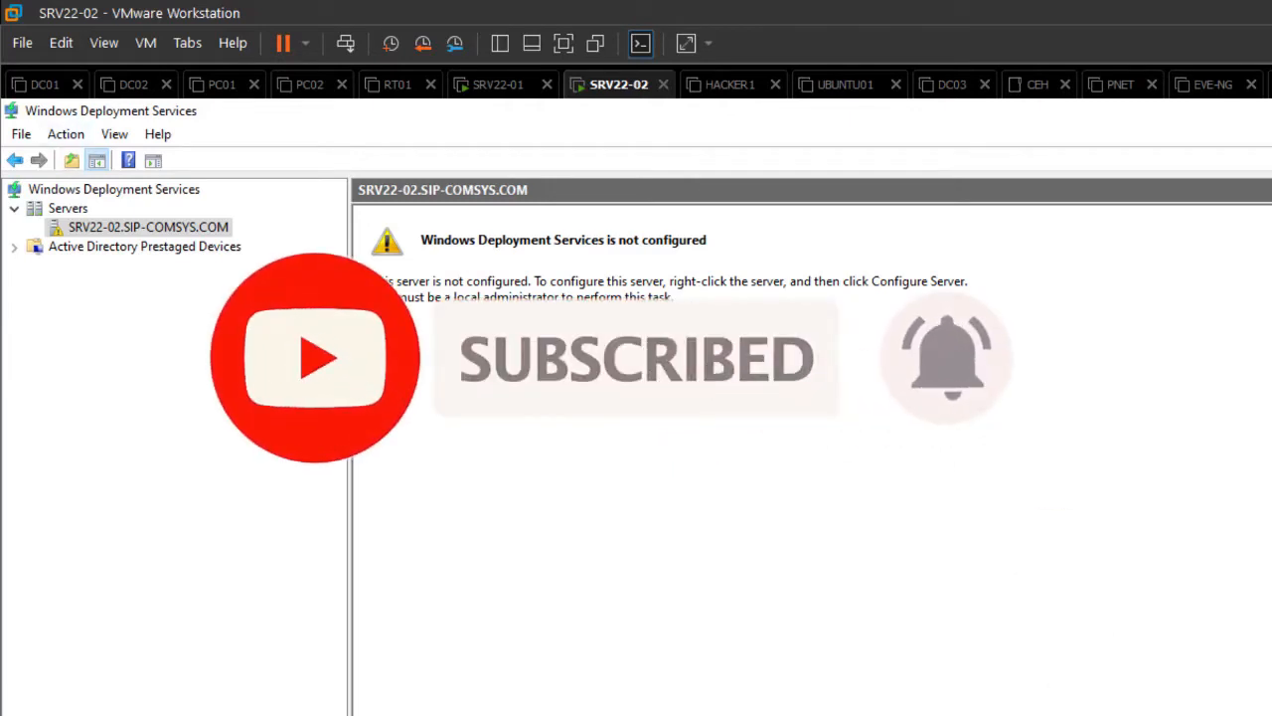
pyautogui.click(149, 227)
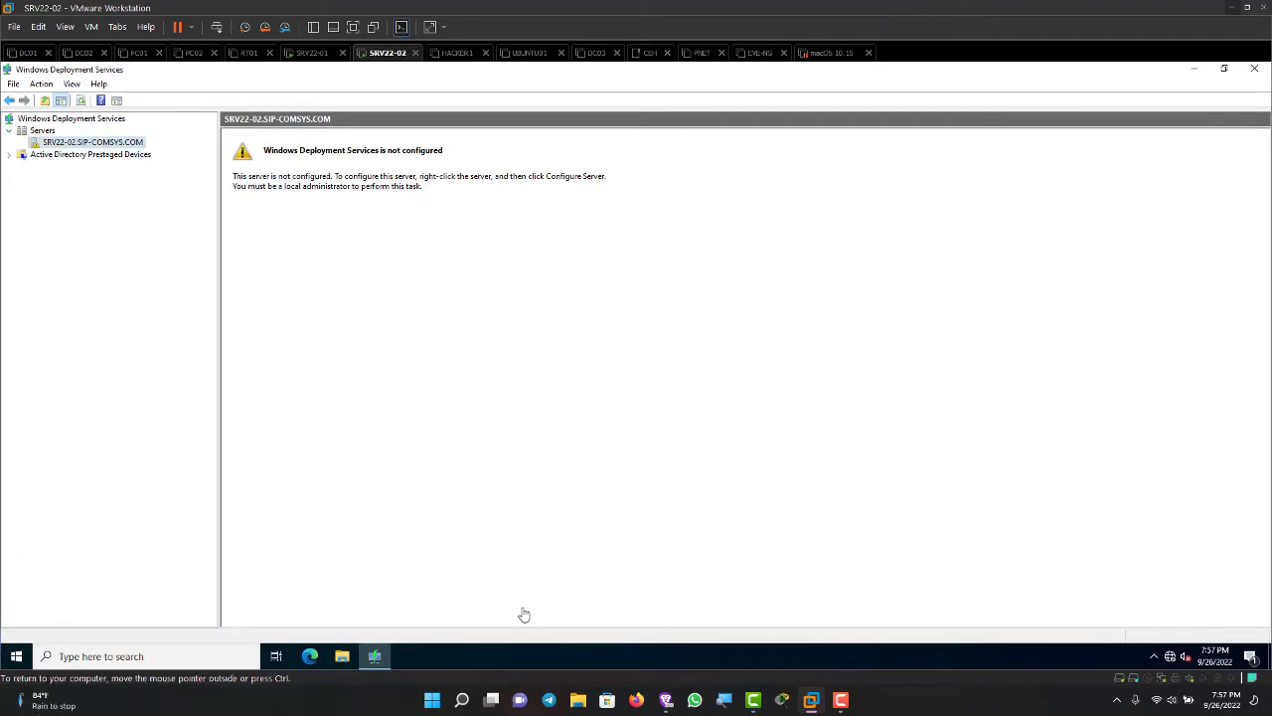
pyautogui.press('Left')
pyautogui.press('Left')
pyautogui.press('Right')
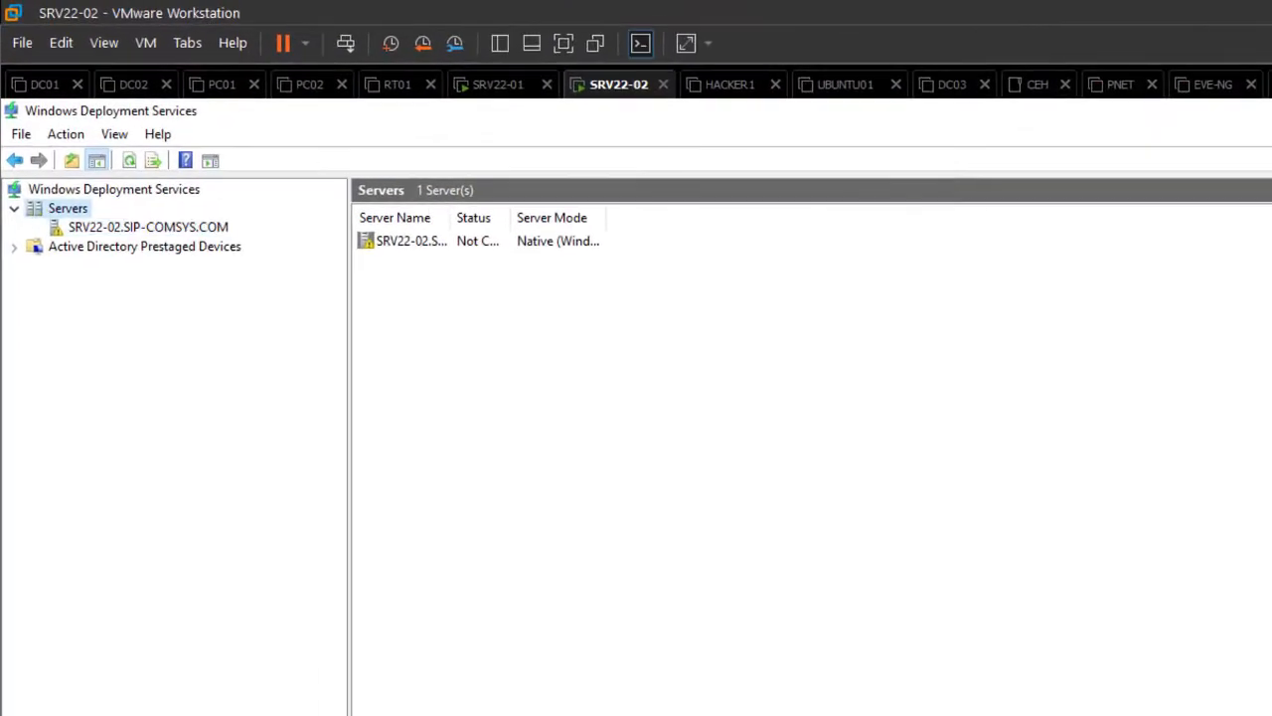
pyautogui.click(148, 226)
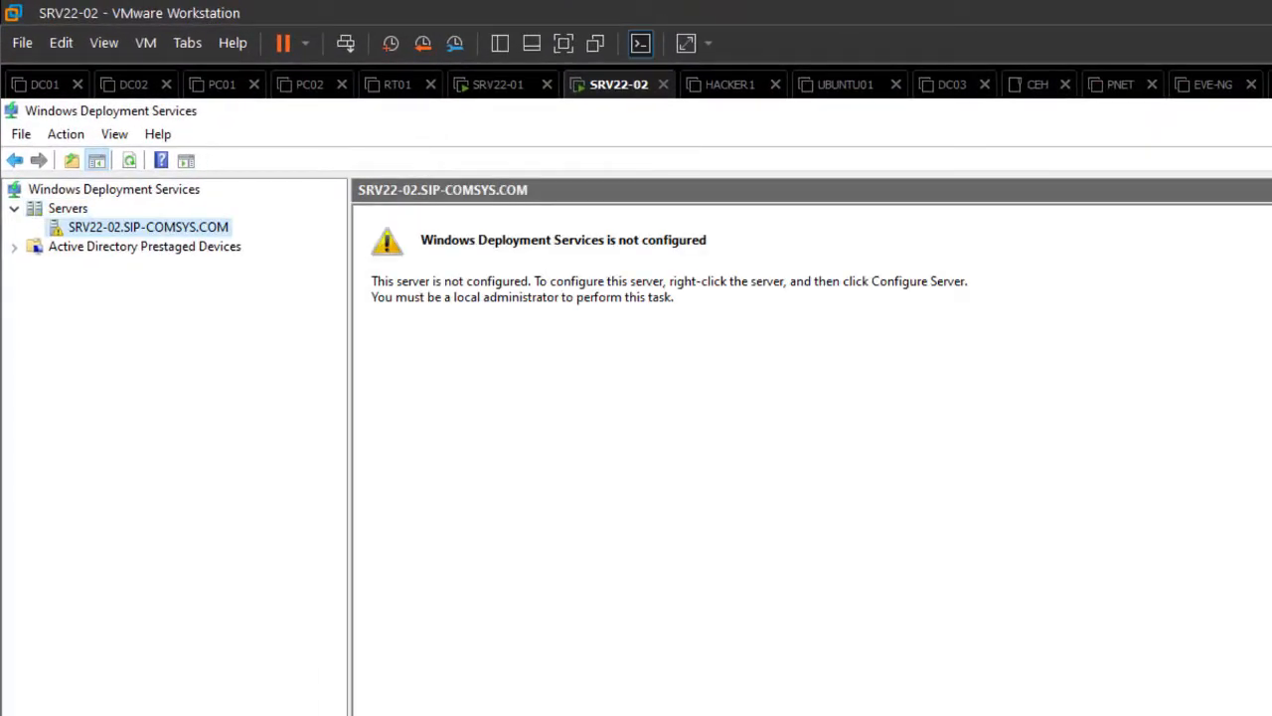
pyautogui.rightClick(187, 229)
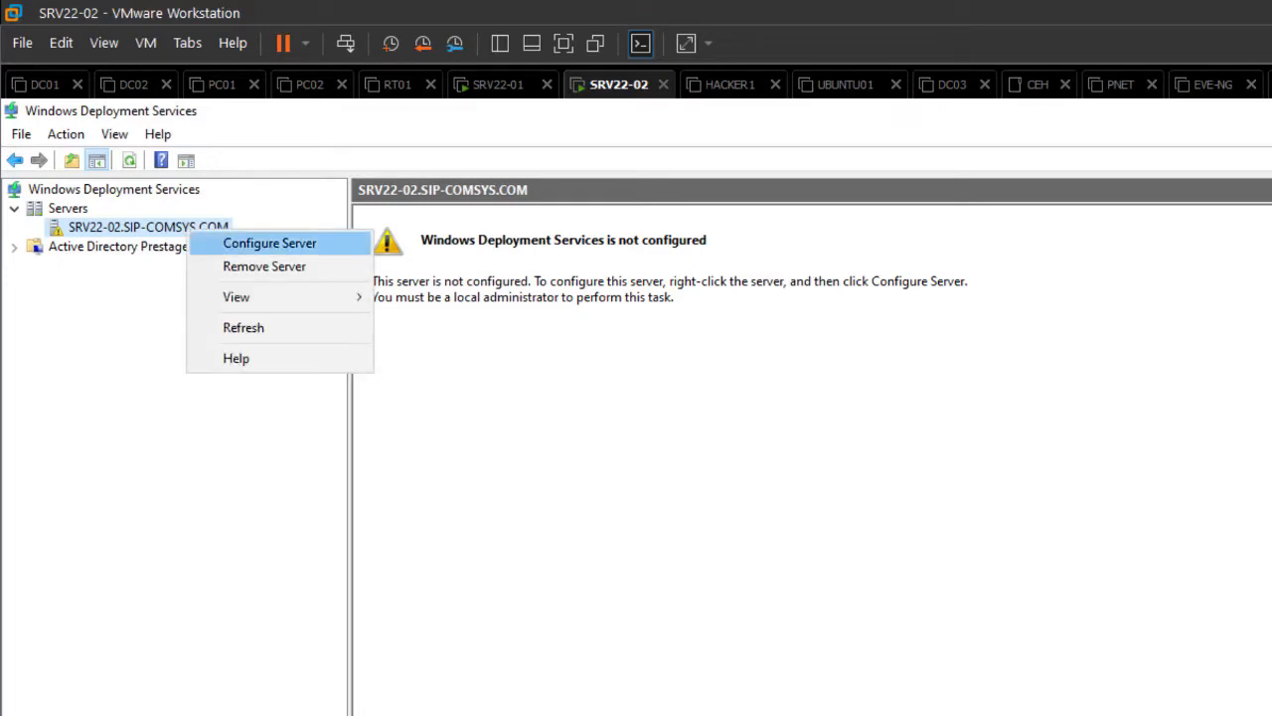
pyautogui.press('Return')
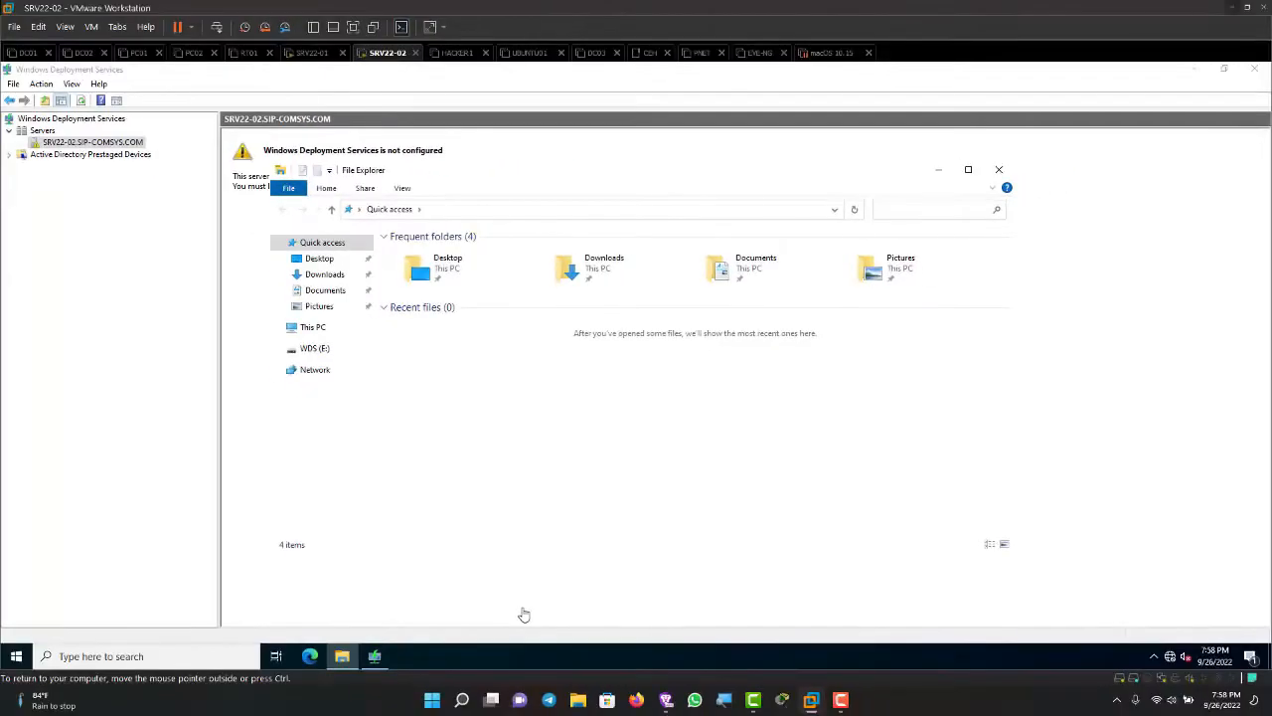
# Examine the properties of the WDS (E:) drive, including its file system and free space, and close them
pyautogui.click(312, 327)
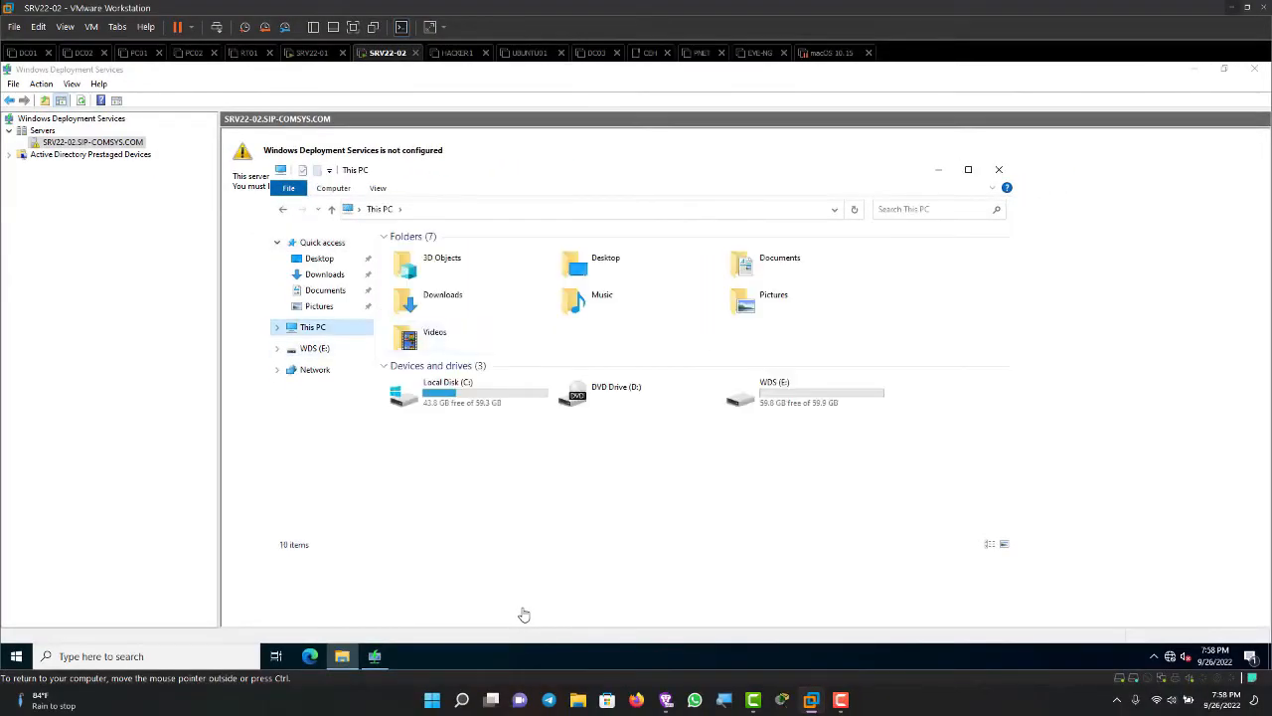
pyautogui.click(781, 390)
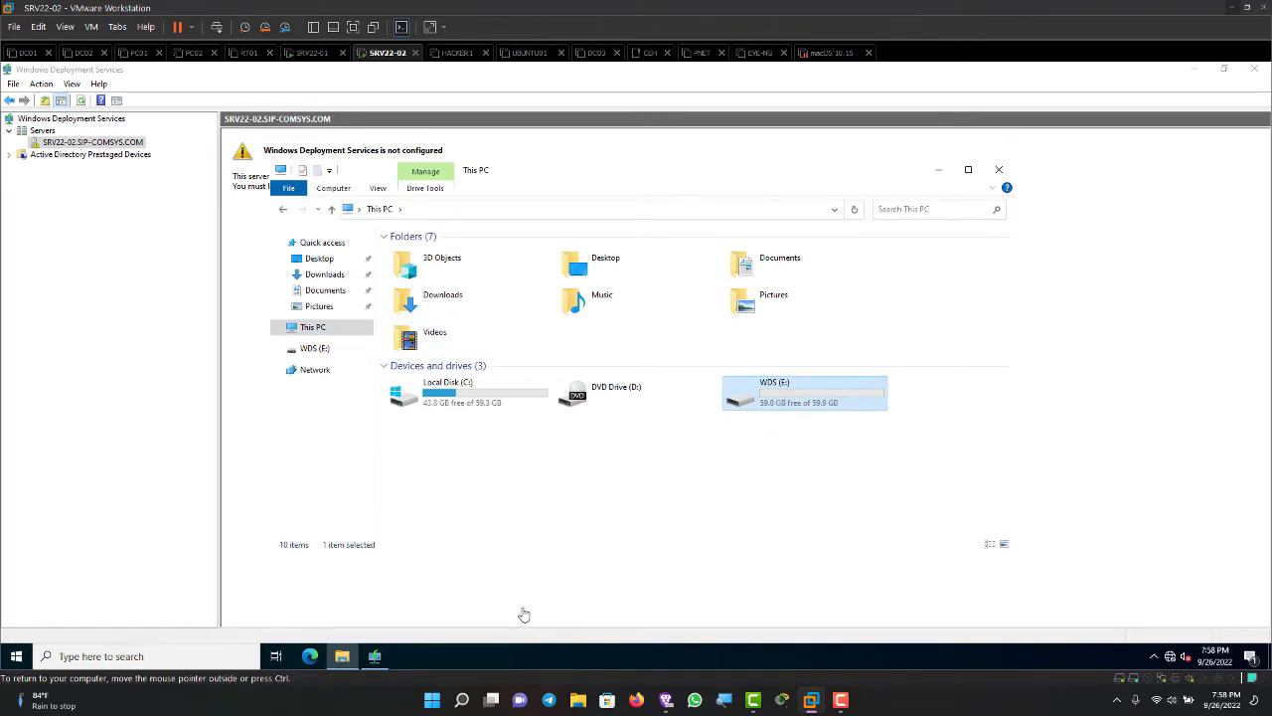
pyautogui.rightClick(780, 391)
pyautogui.press('Return')
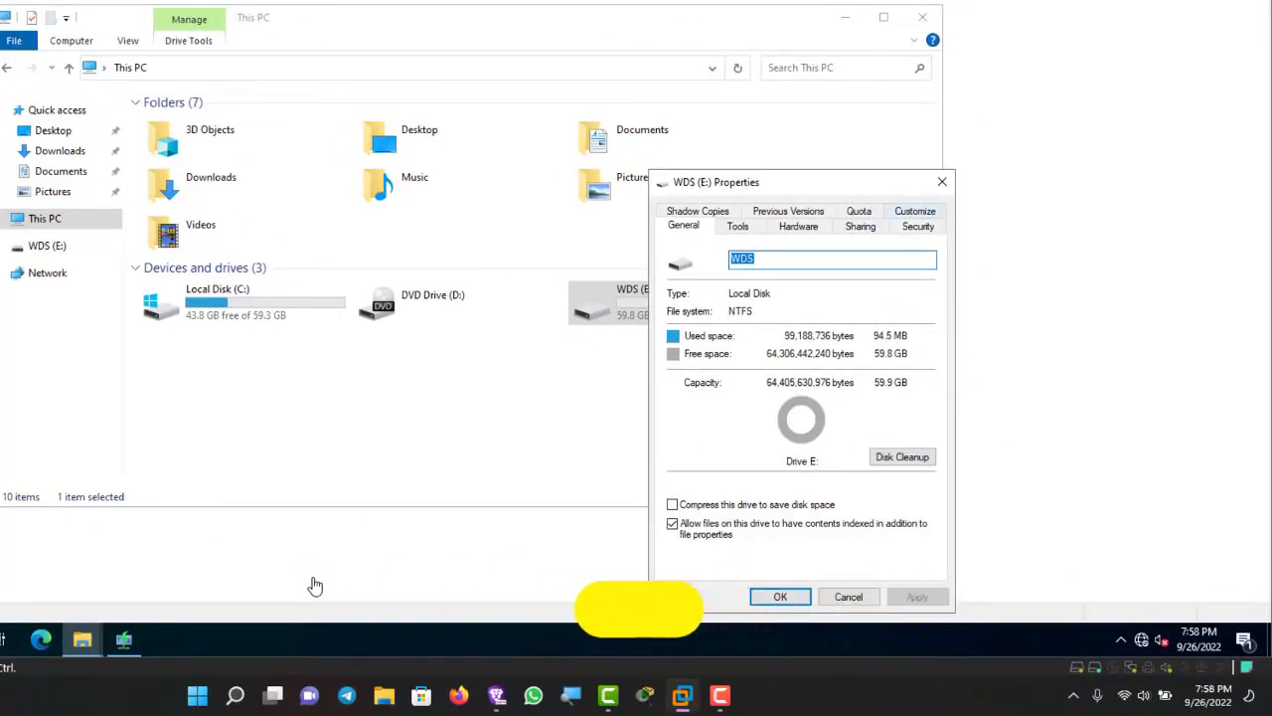
pyautogui.click(942, 182)
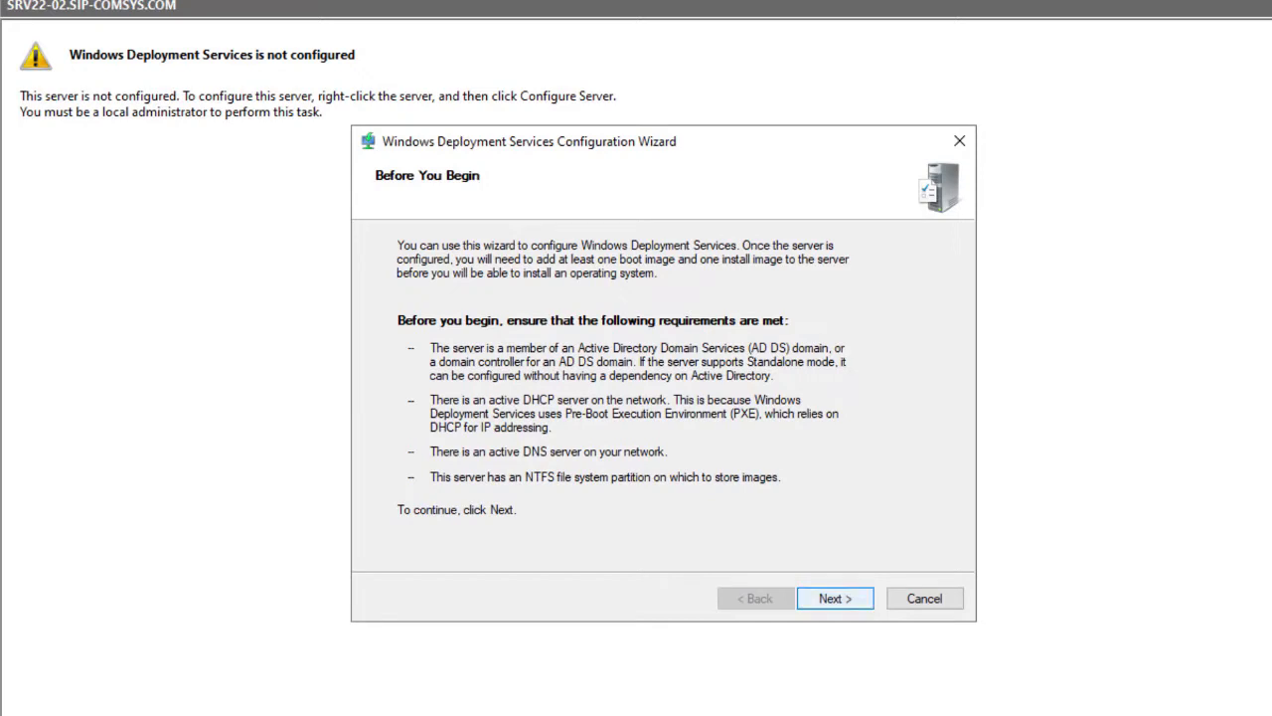
# Keep the Integrated with Active Directory option and set the remote installation folder path to E:\RemoteInstall
pyautogui.press('Return')
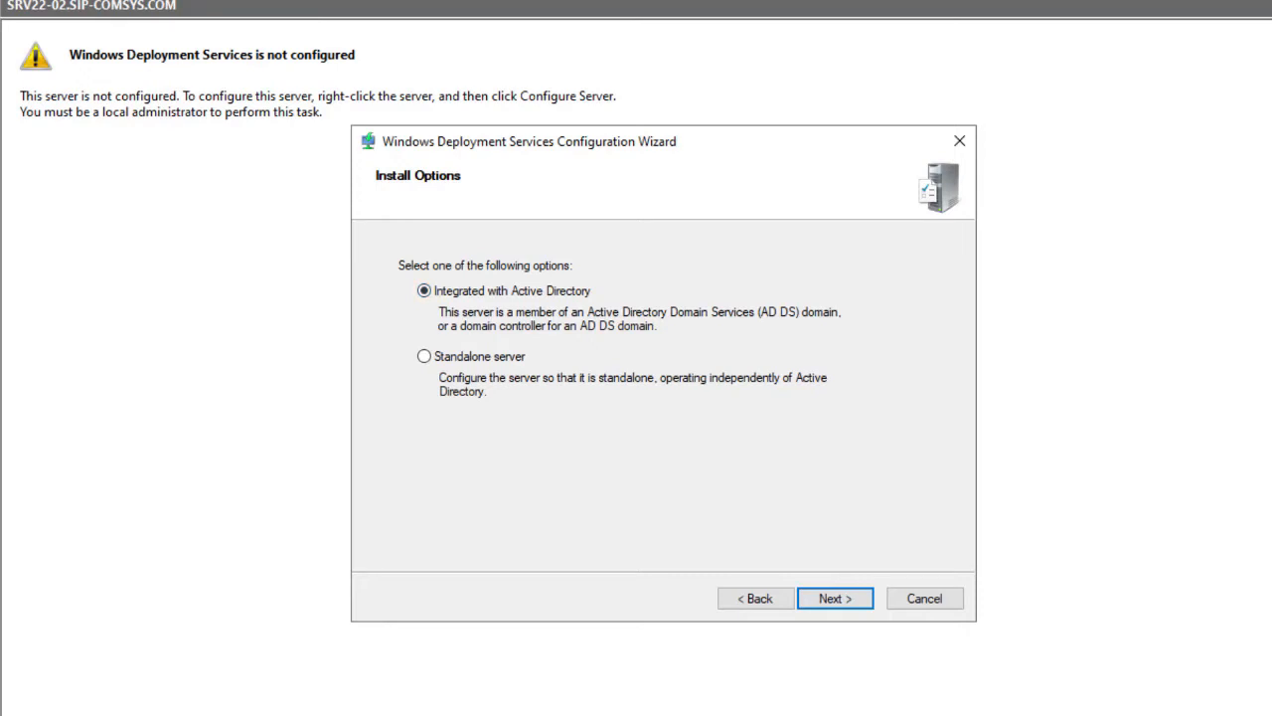
pyautogui.press('Return')
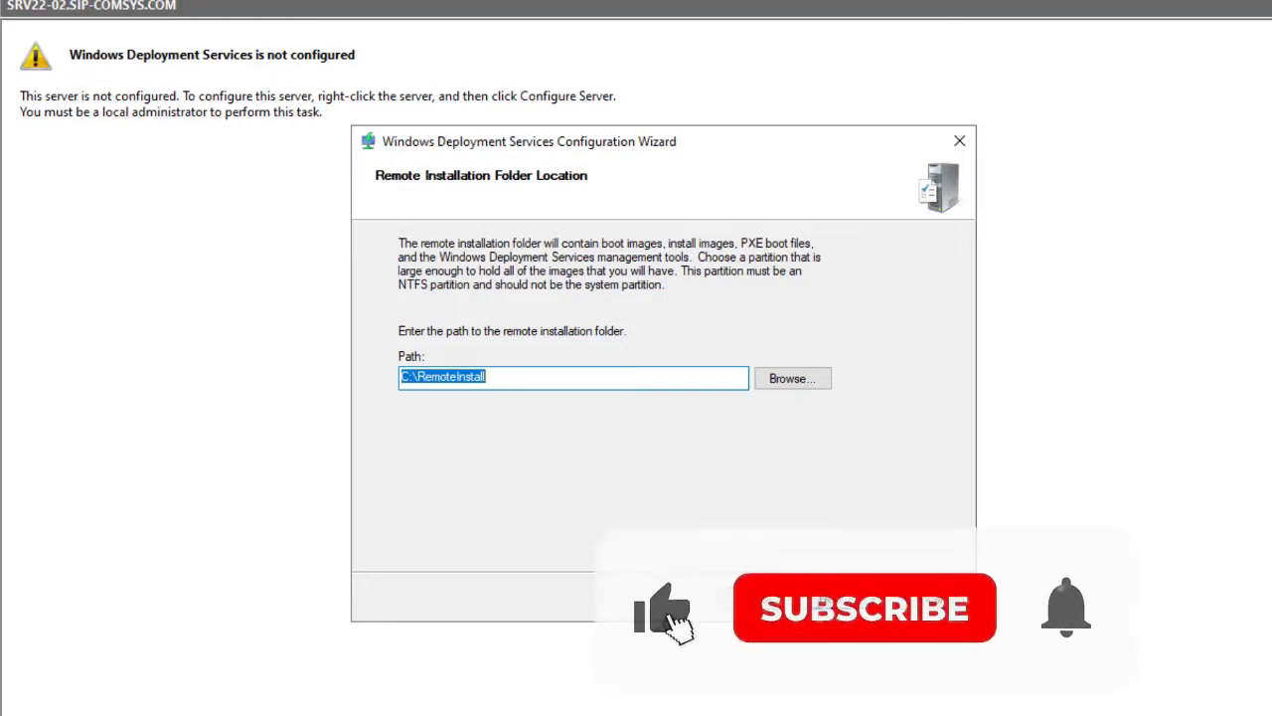
pyautogui.click(486, 378)
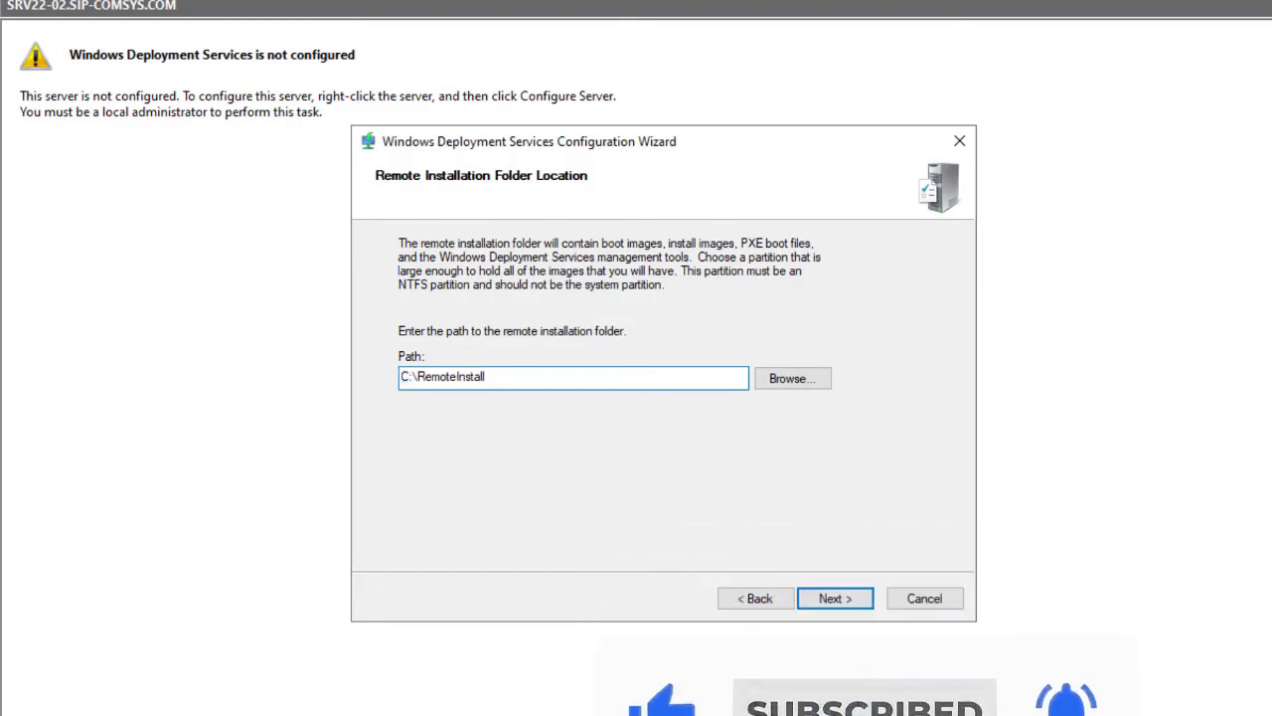
pyautogui.moveTo(409, 376); pyautogui.dragTo(401, 377)
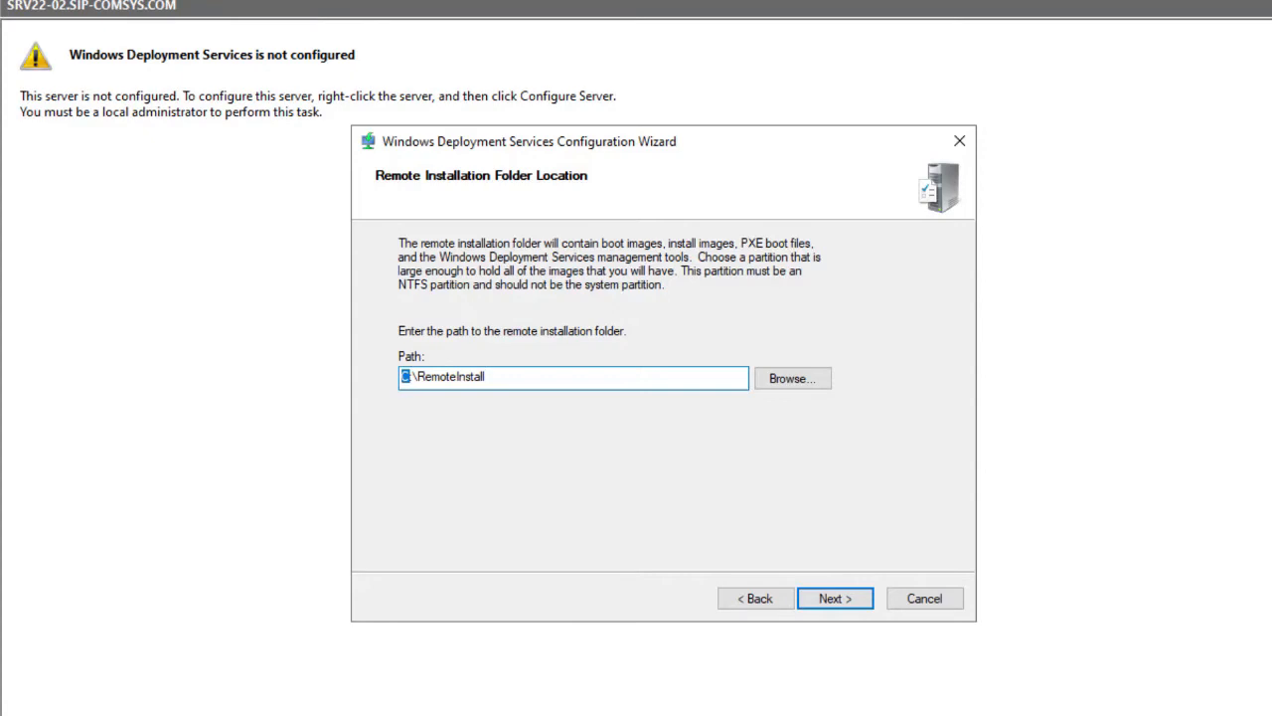
pyautogui.write('E')
pyautogui.press('super+e')
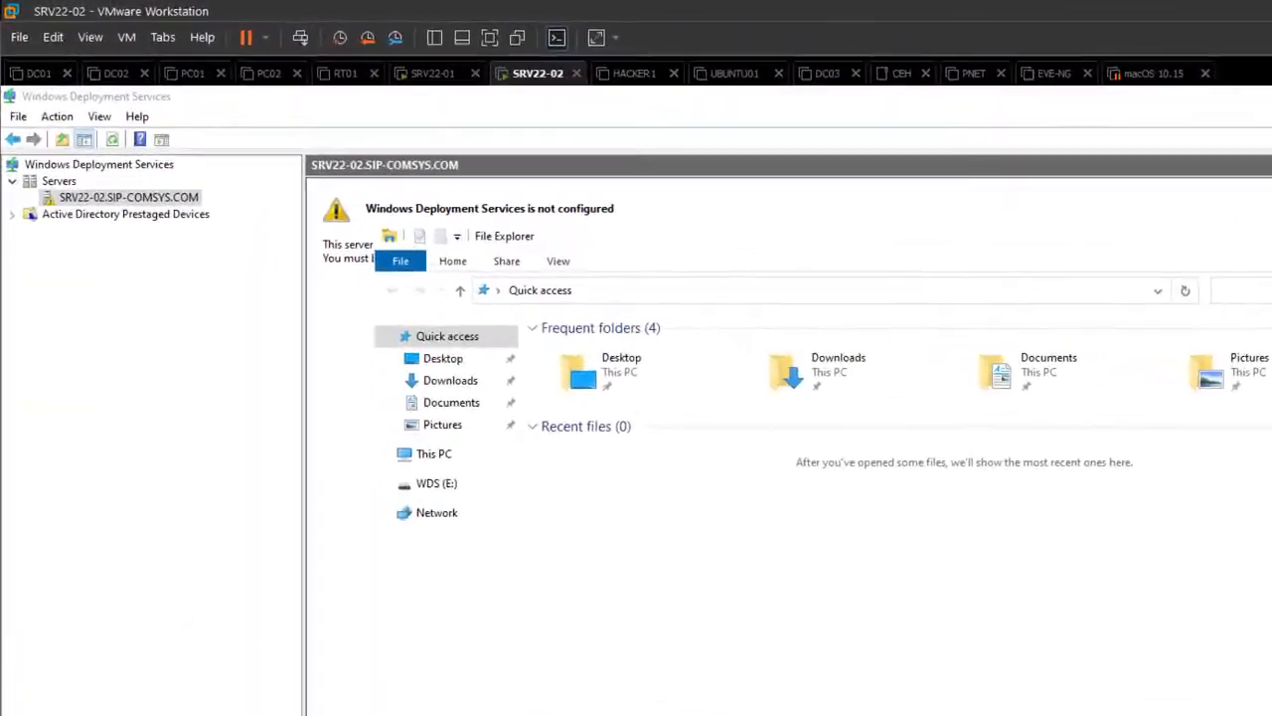
pyautogui.click(463, 483)
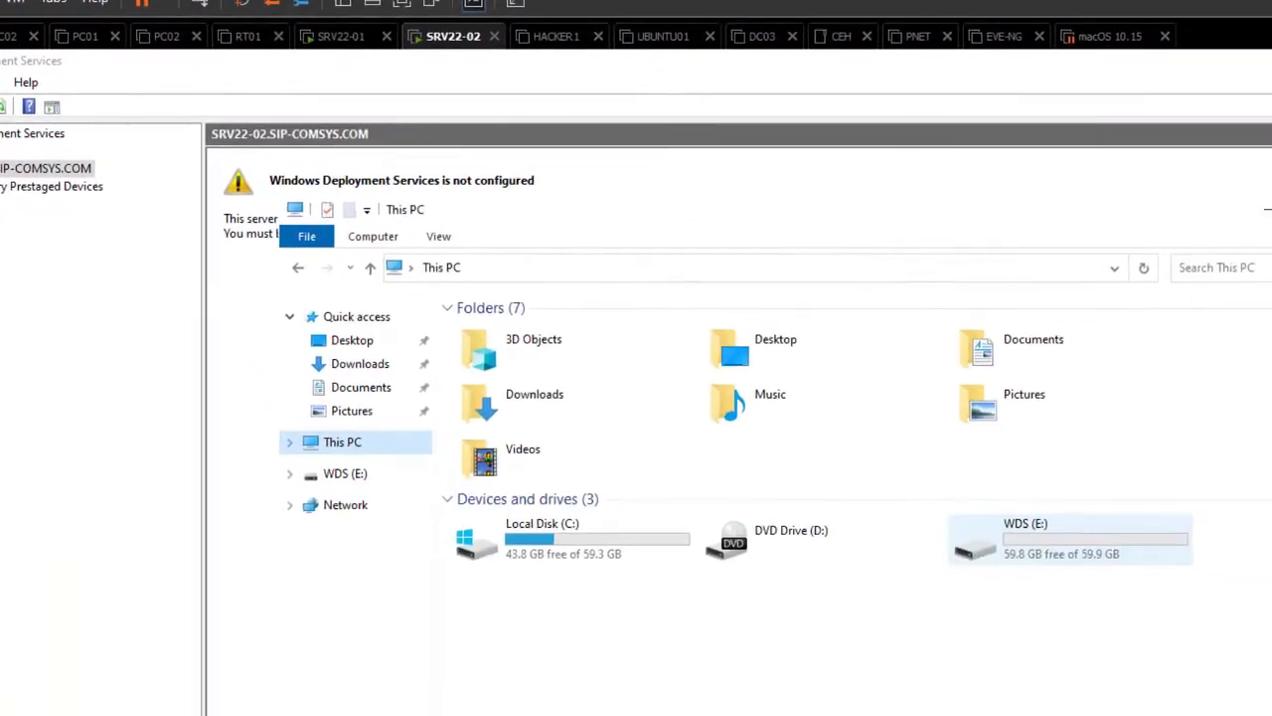
pyautogui.click(1173, 578)
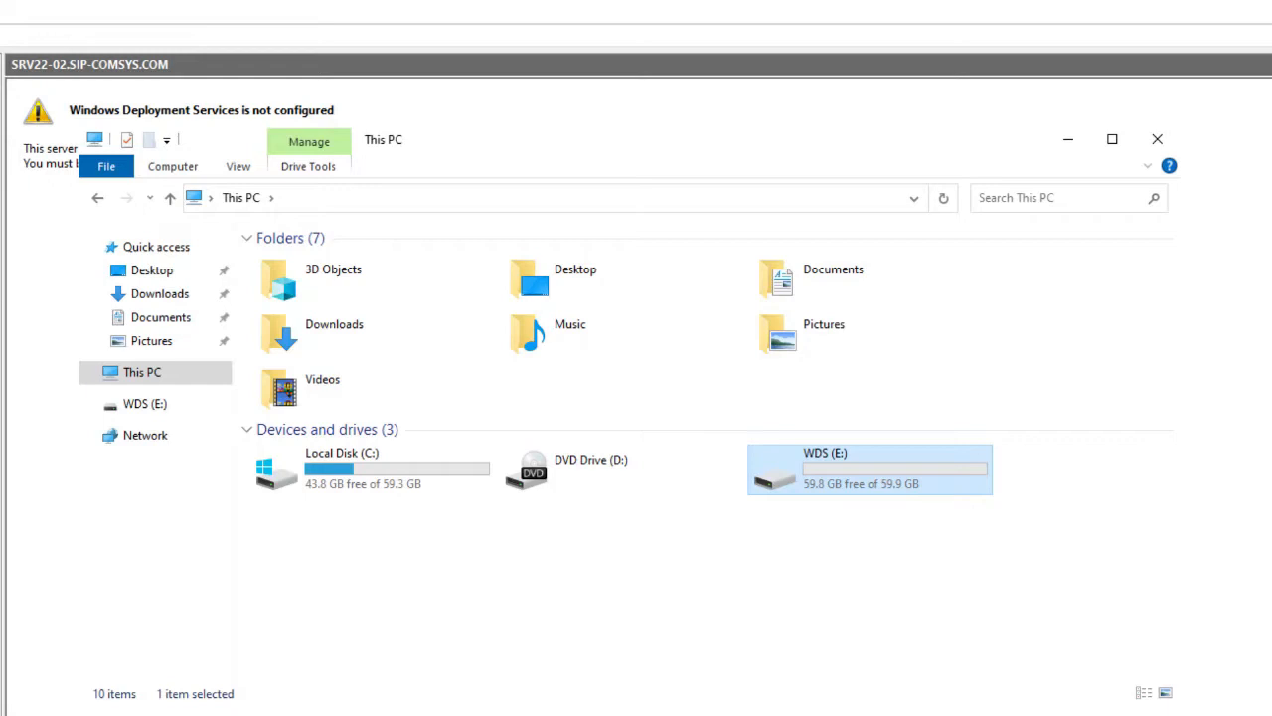
pyautogui.click(1157, 139)
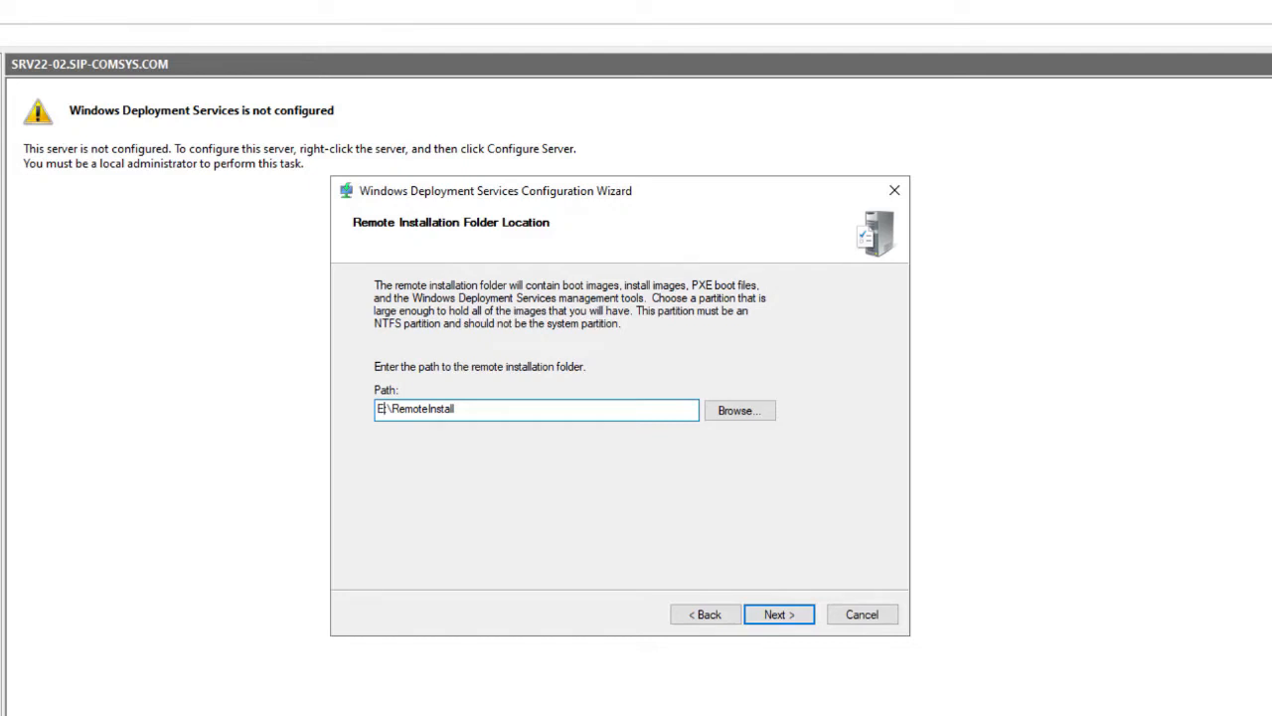
pyautogui.press('Return')
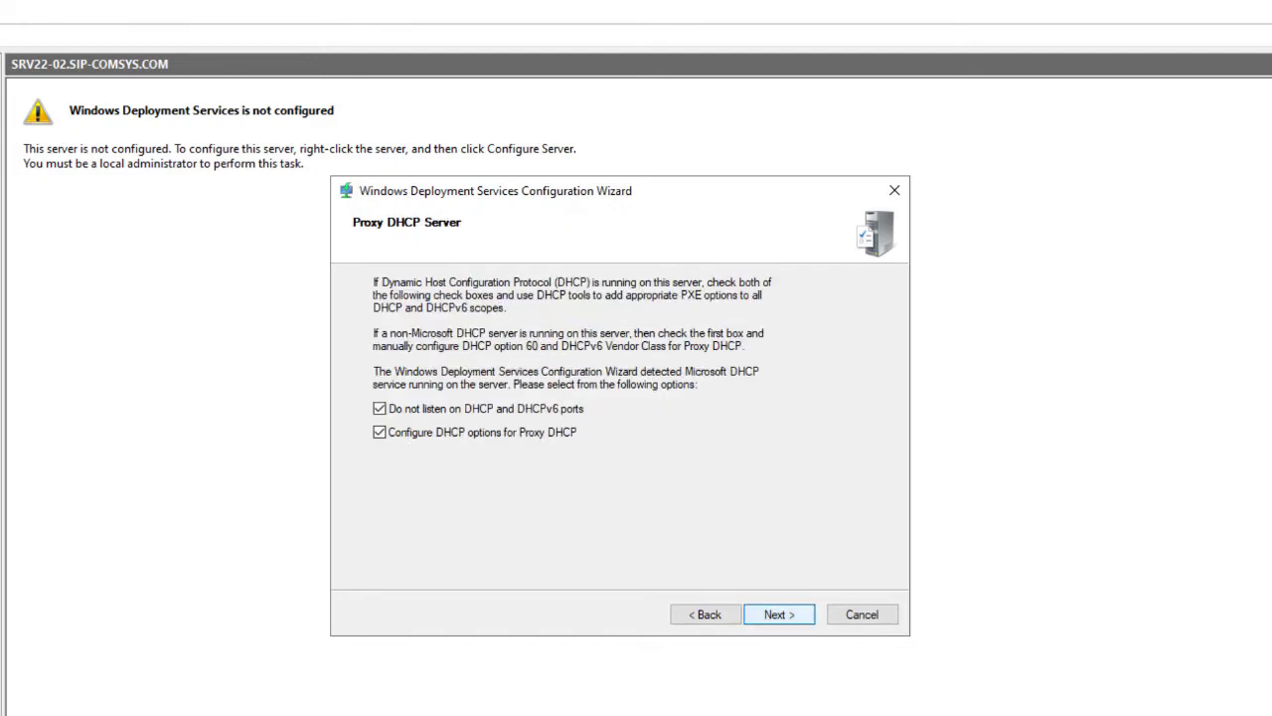
# Accept both Proxy DHCP options, choose Do not respond to any client computers for PXE, and finish the configuration wizard
pyautogui.press('Return')
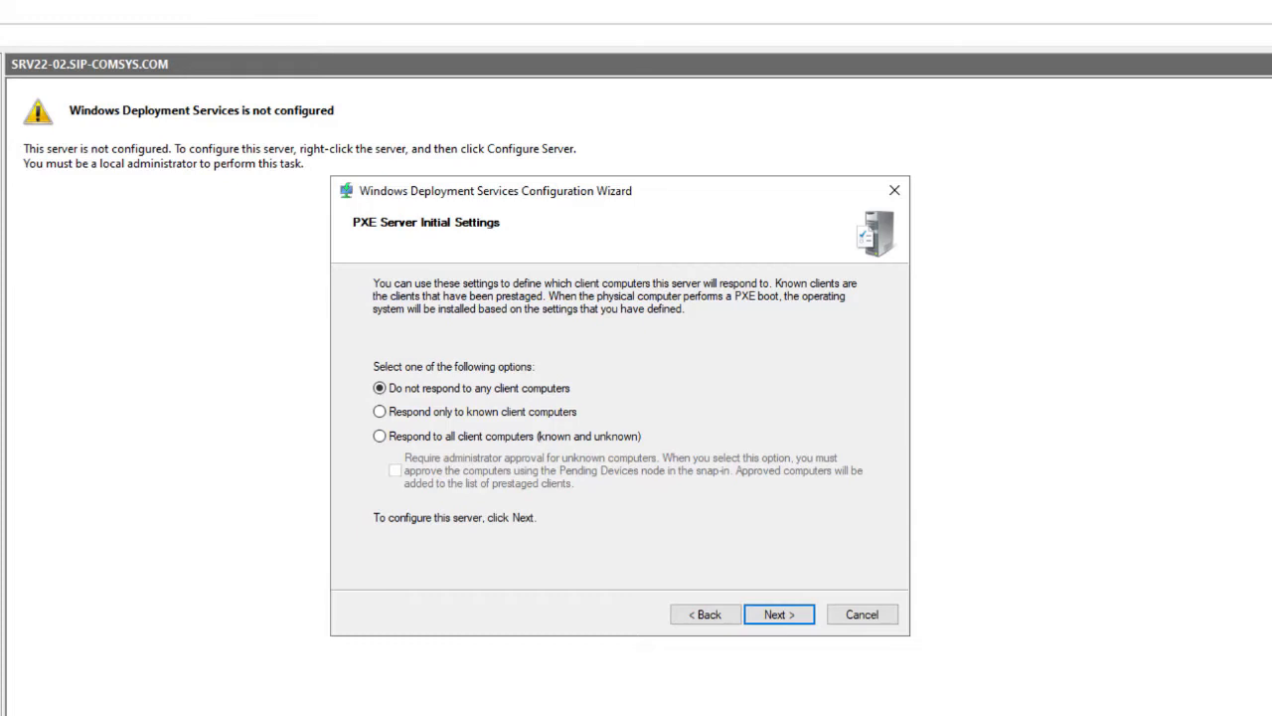
pyautogui.click(379, 436)
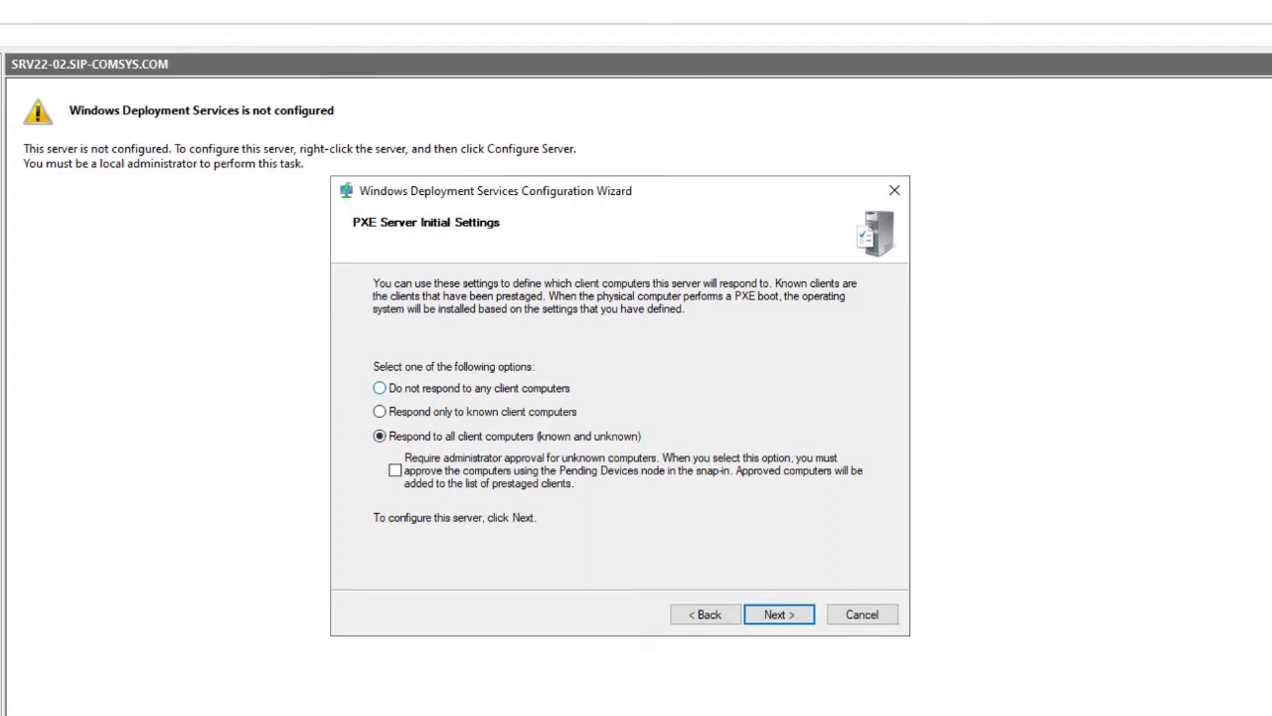
pyautogui.click(379, 388)
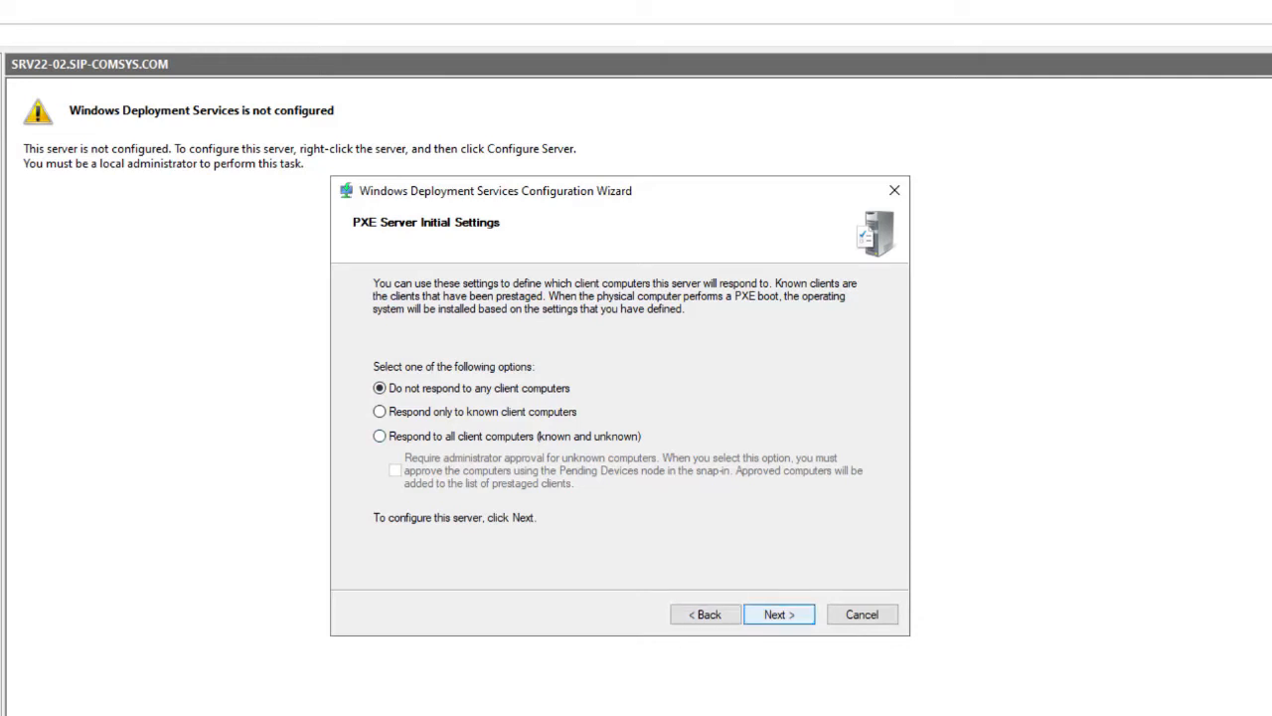
pyautogui.click(779, 614)
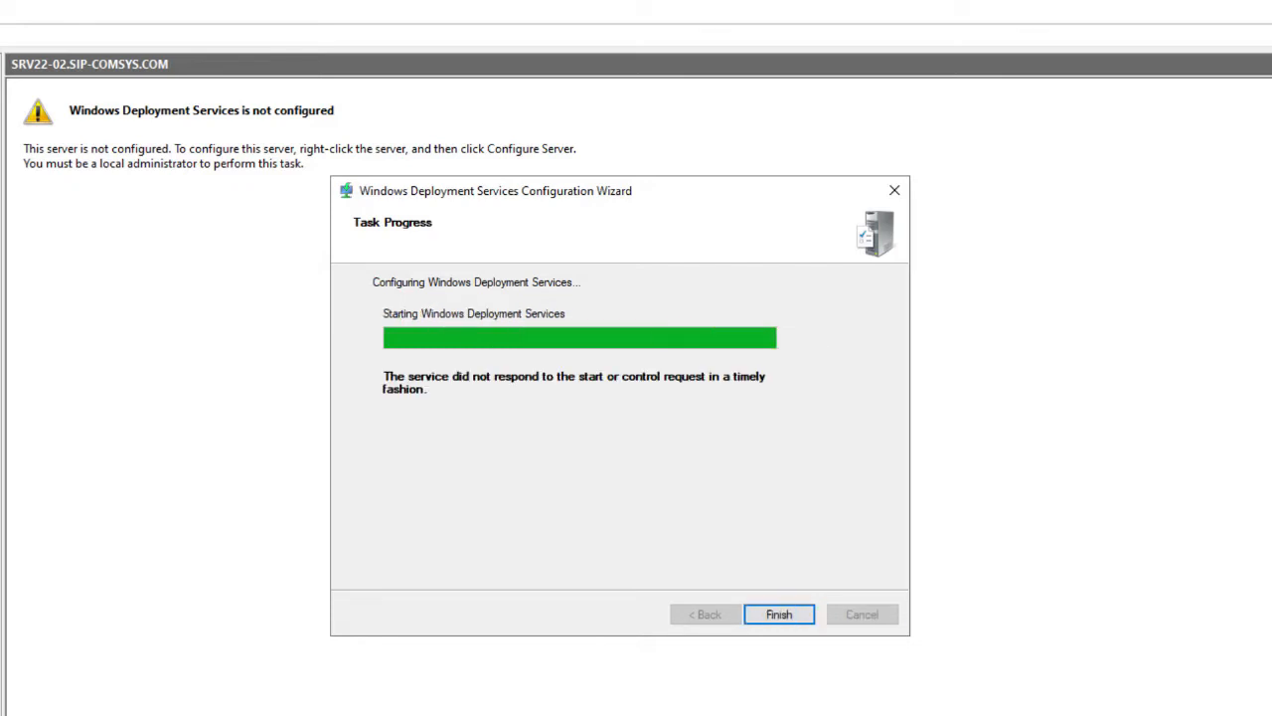
pyautogui.click(778, 614)
# Start Windows Deployment Services on the SRV22-02.SIP-COMSYS.COM server and dismiss the notification
pyautogui.rightClick(109, 151)
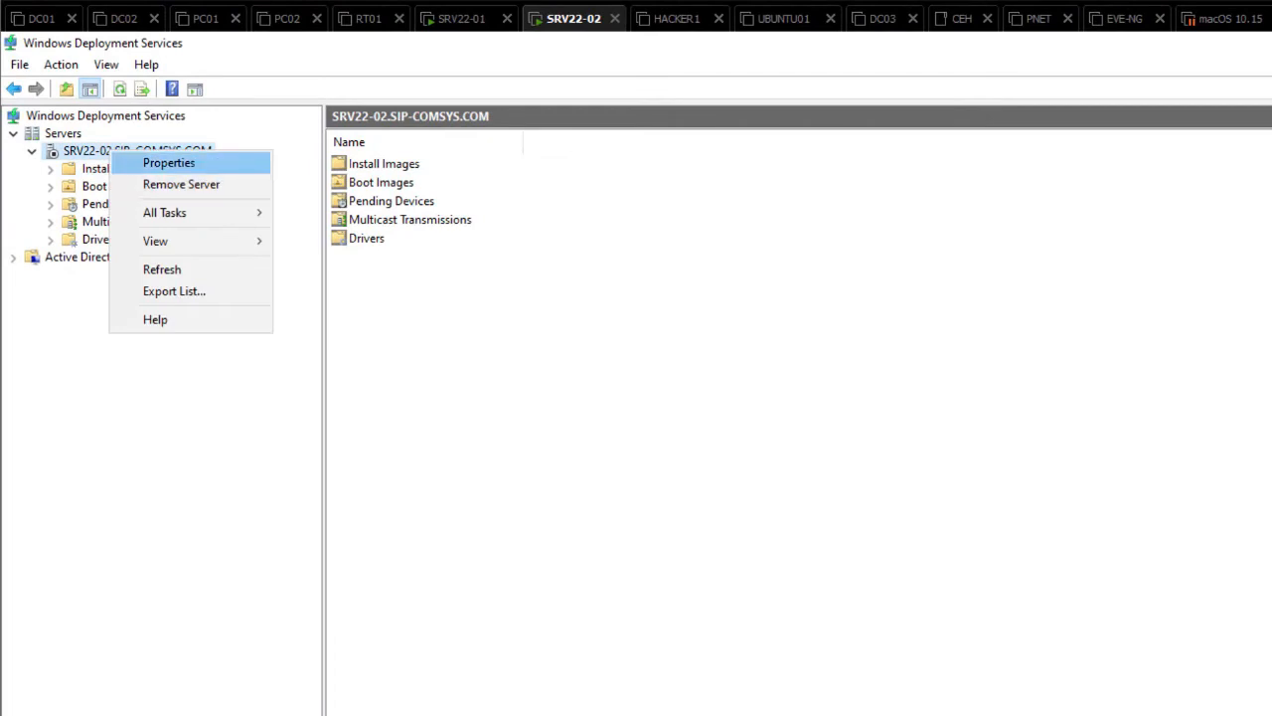
pyautogui.moveTo(164, 211)
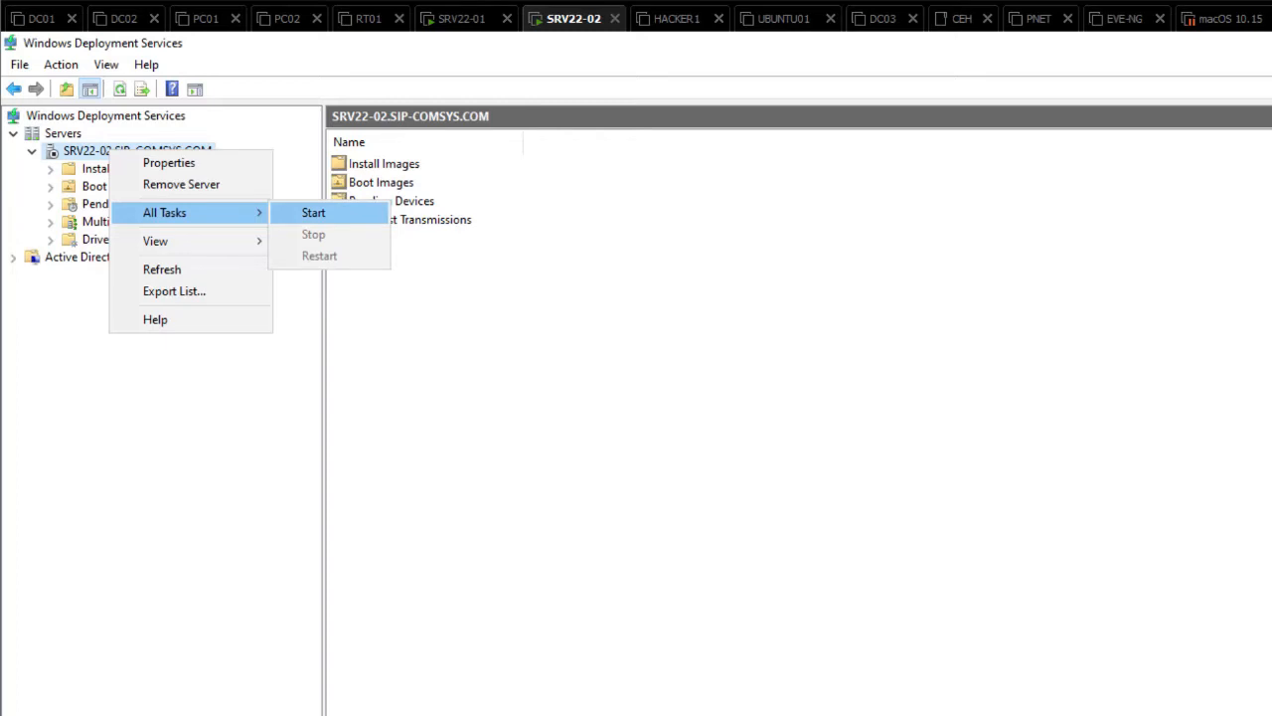
pyautogui.press('Return')
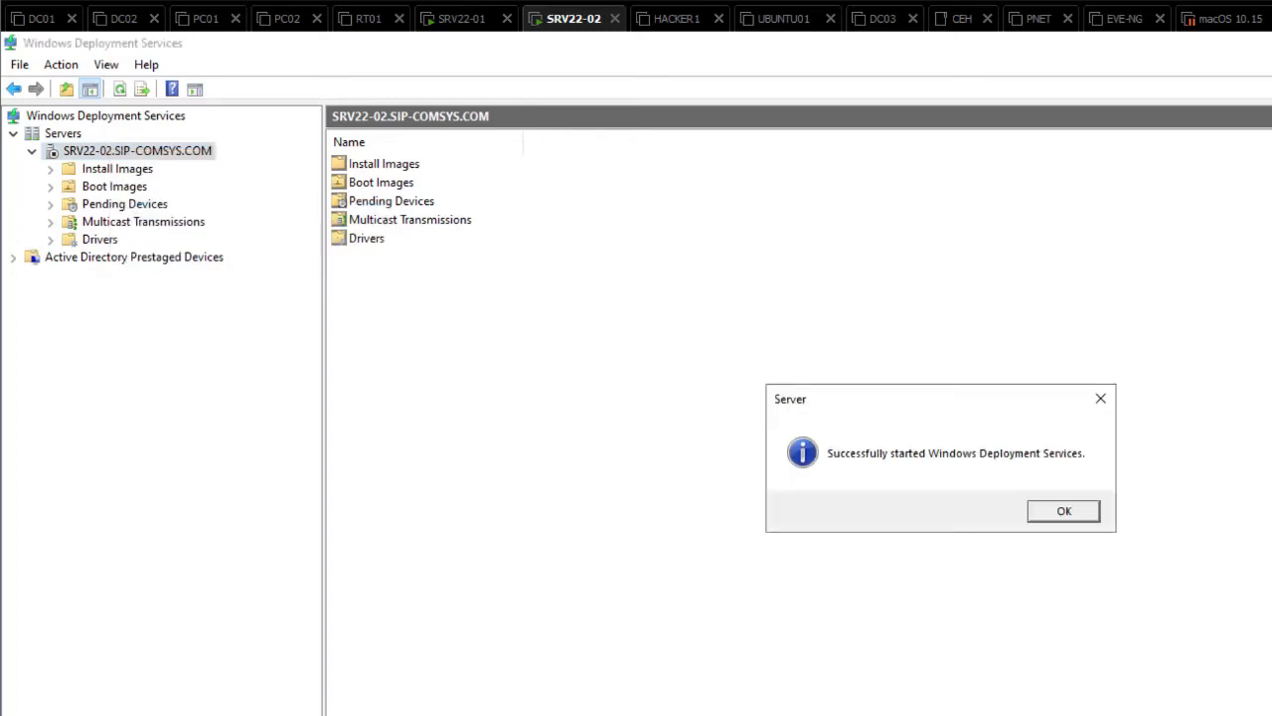
pyautogui.press('Return')
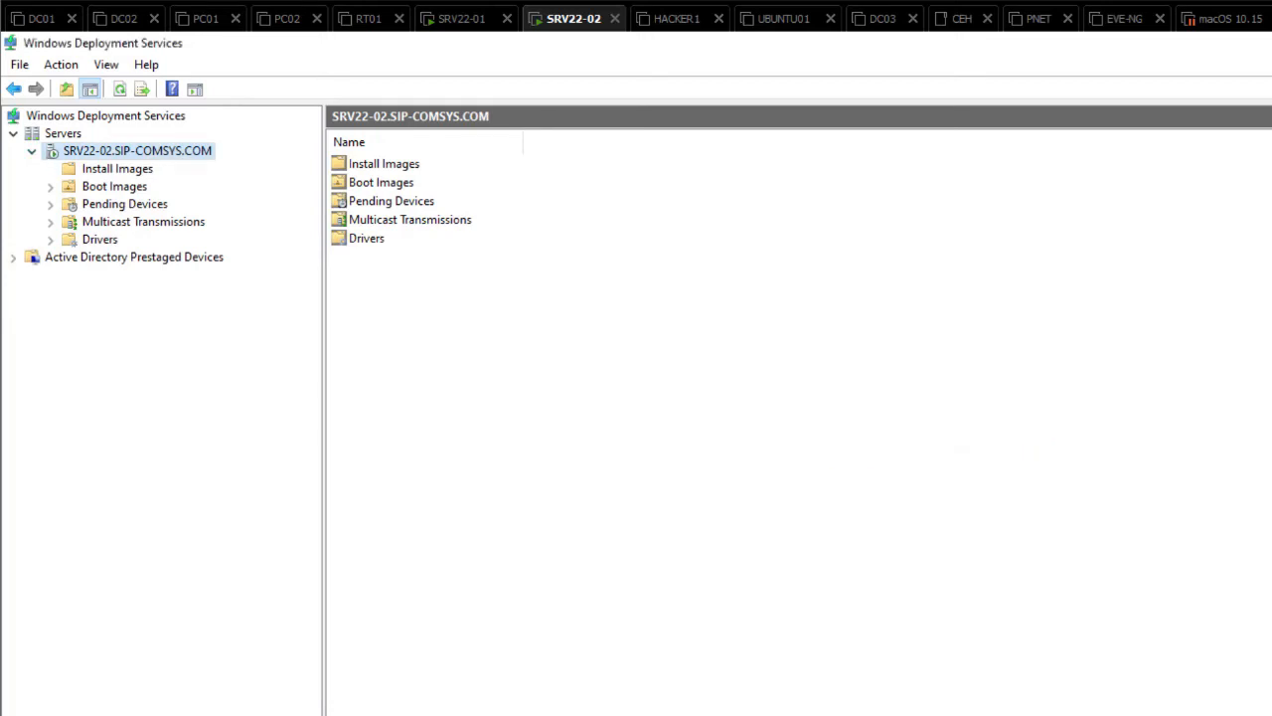
# Look through the server's Boot Images, Pending Devices, Multicast Transmissions and Install Images nodes
pyautogui.click(115, 186)
pyautogui.click(124, 204)
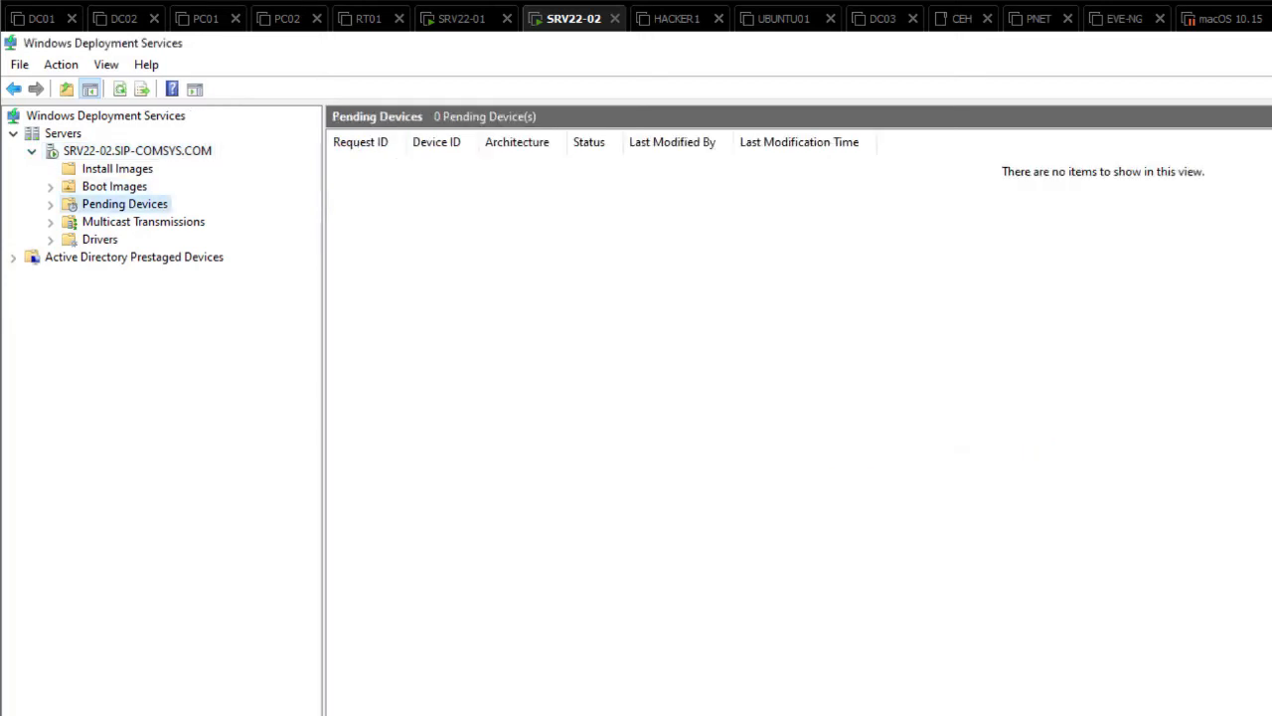
pyautogui.click(143, 222)
pyautogui.click(117, 169)
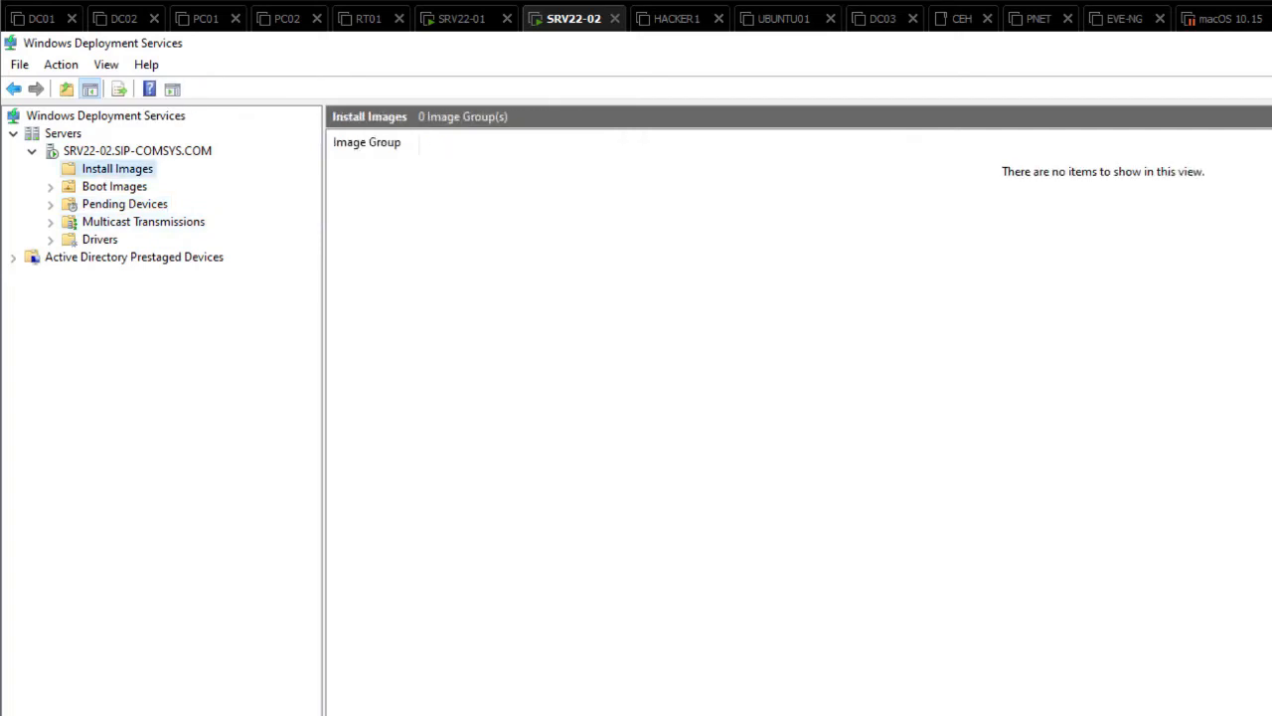
pyautogui.click(115, 185)
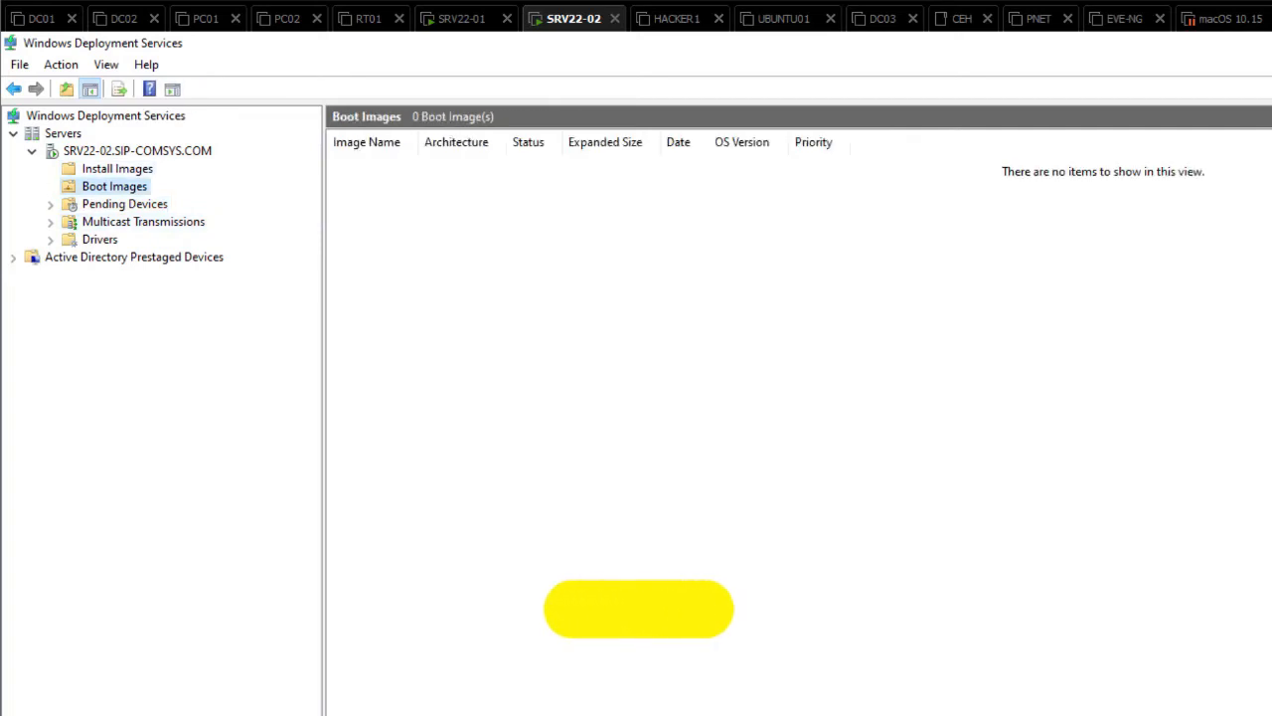
pyautogui.click(117, 169)
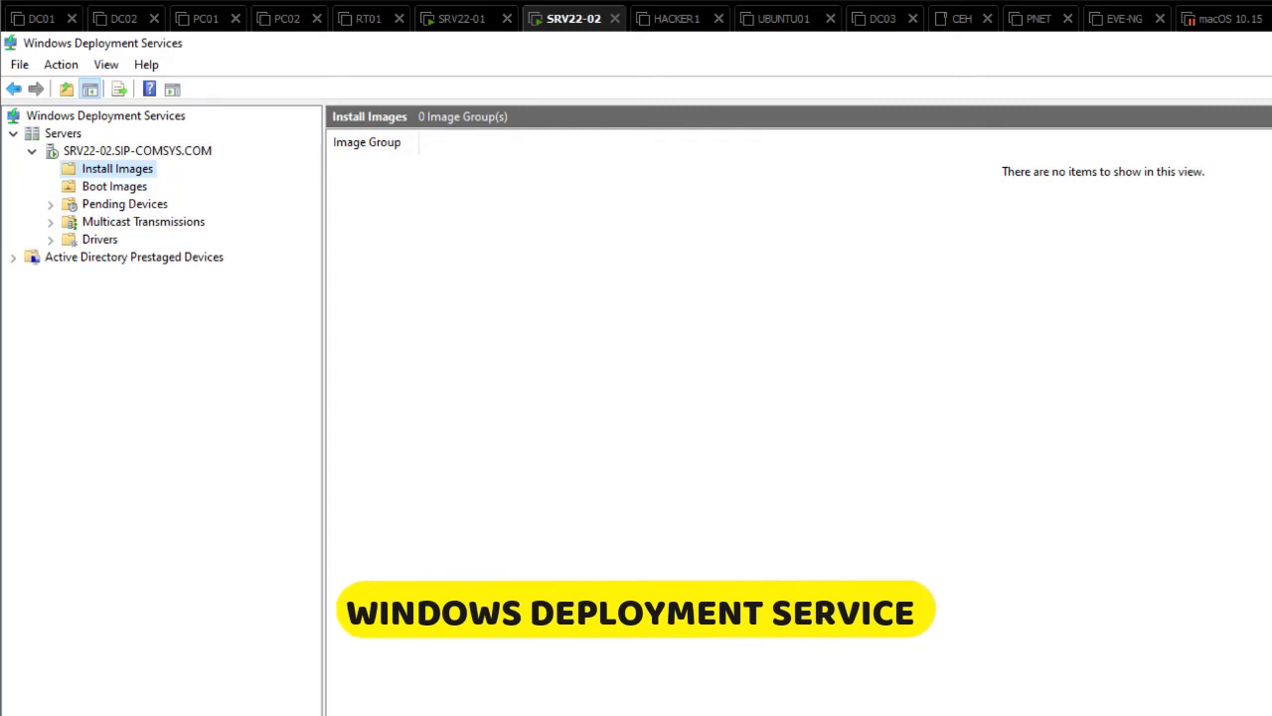
pyautogui.click(115, 186)
# In the SRV22-02 server's properties, set PXE response to all known and unknown client computers, requiring administrator approval for unknown ones
pyautogui.click(137, 151)
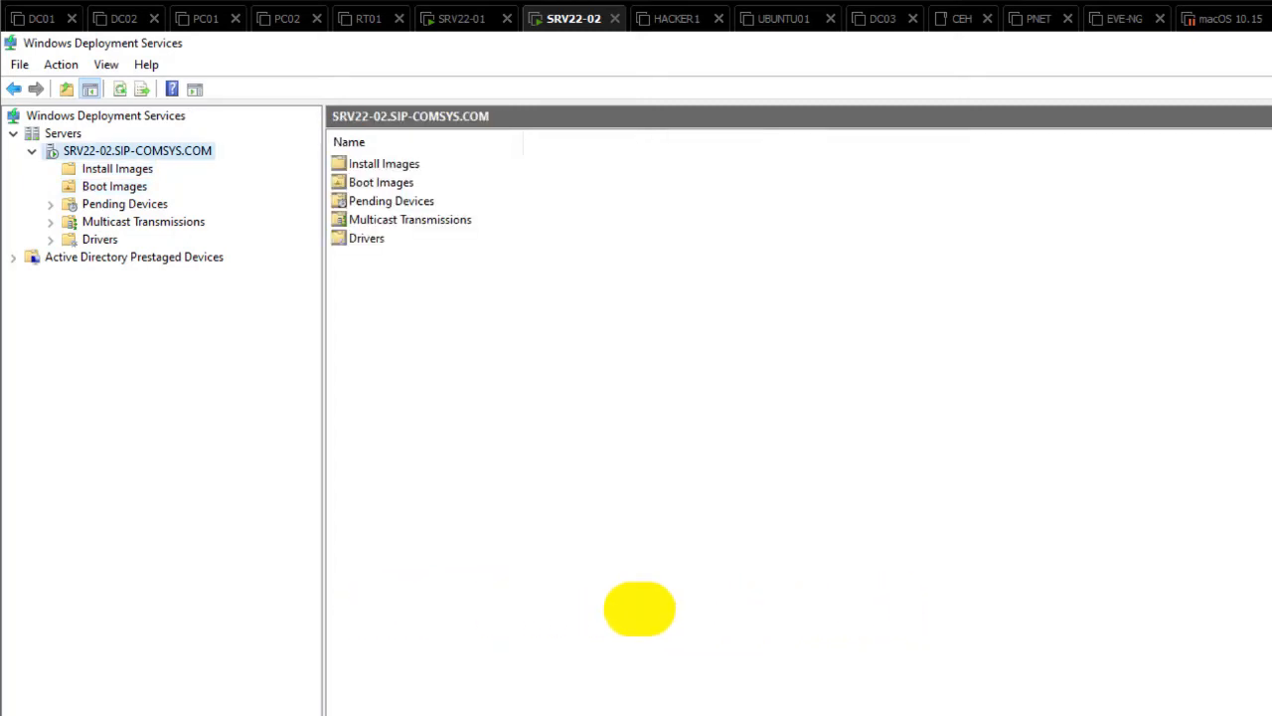
pyautogui.rightClick(119, 150)
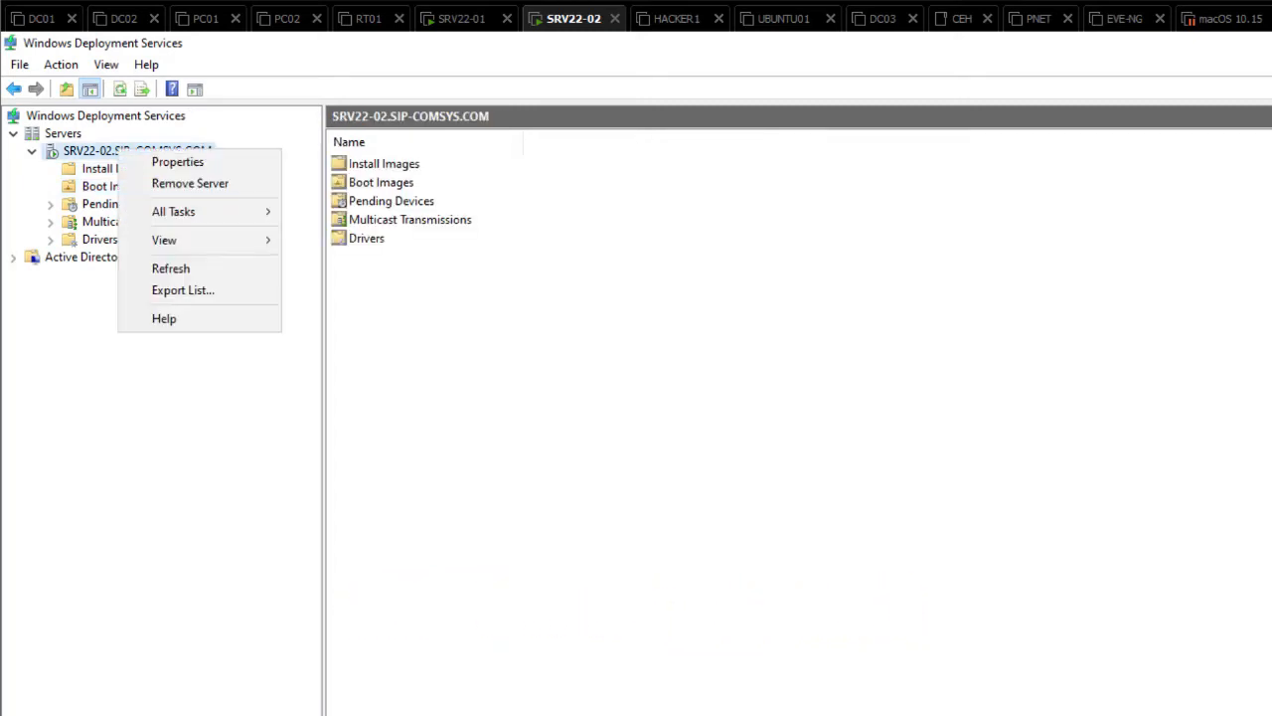
pyautogui.press('Up')
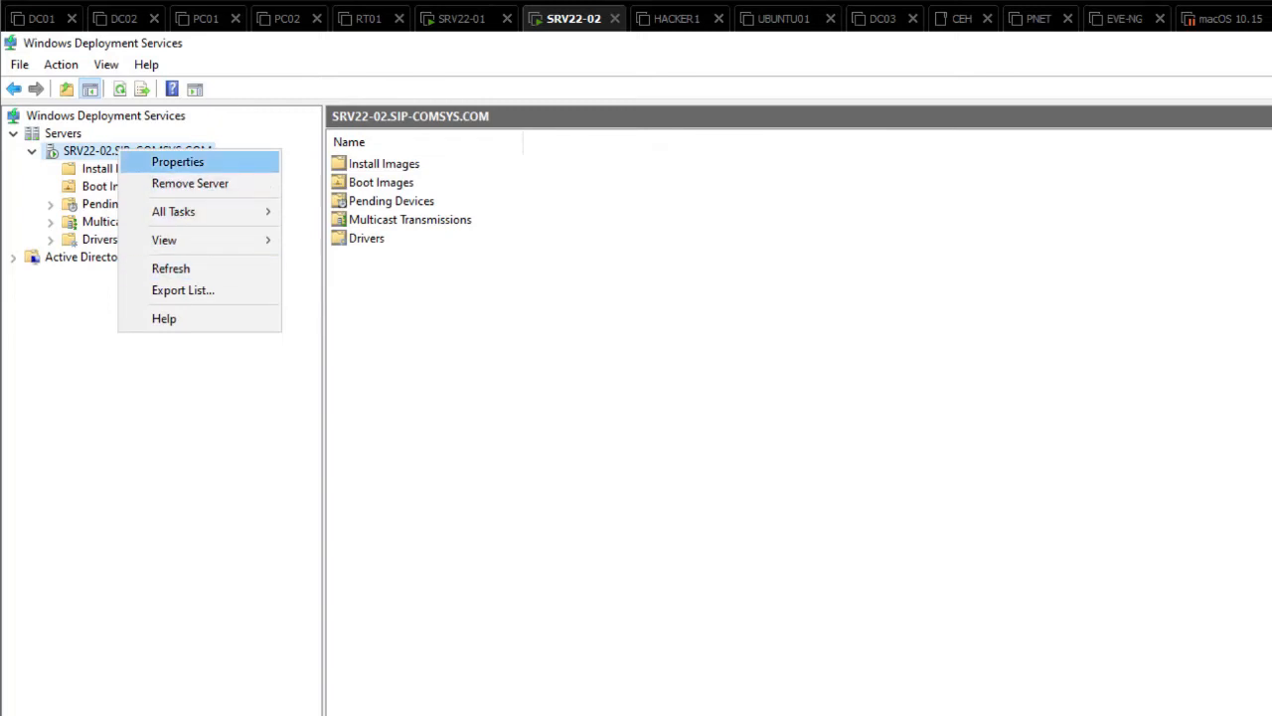
pyautogui.press('Return')
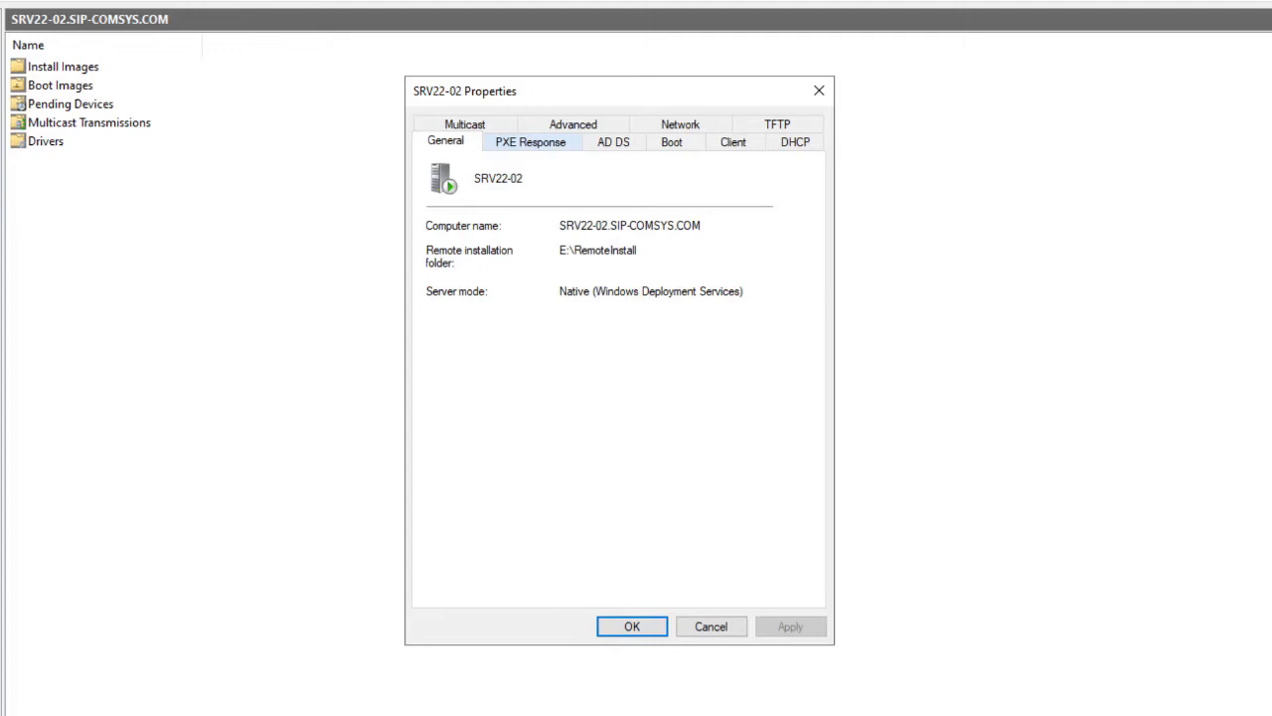
pyautogui.click(531, 142)
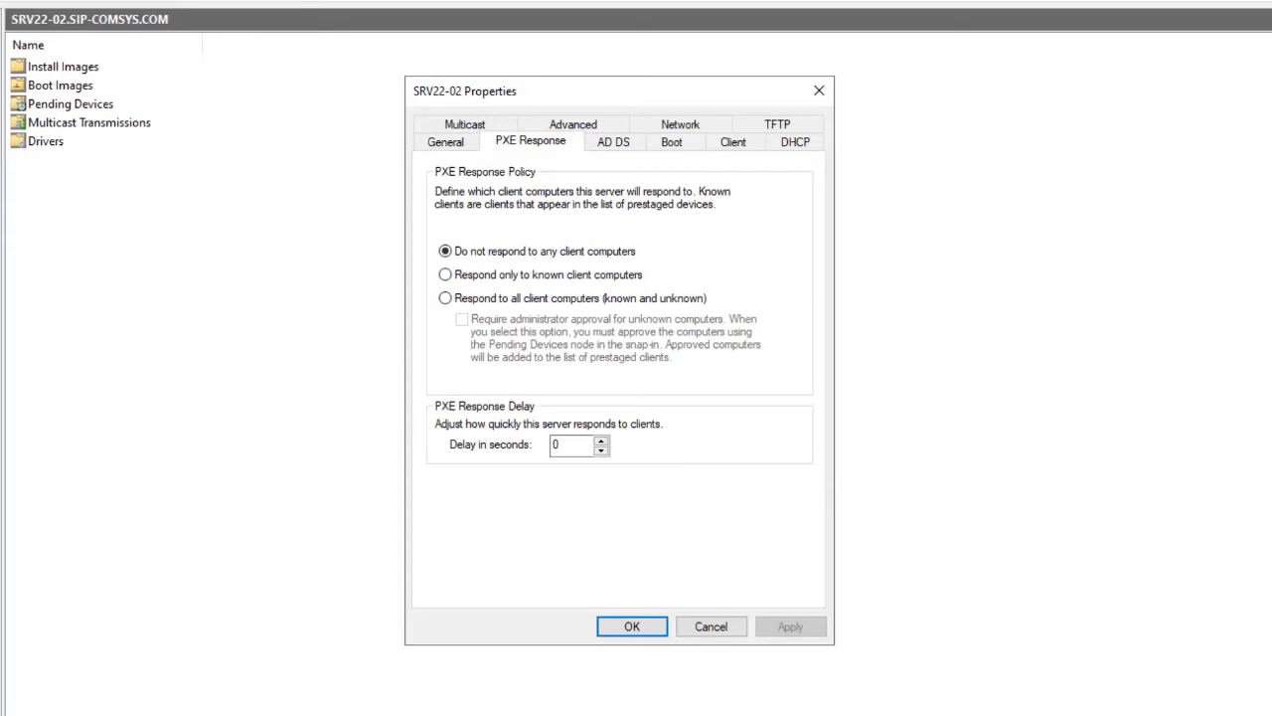
pyautogui.click(446, 299)
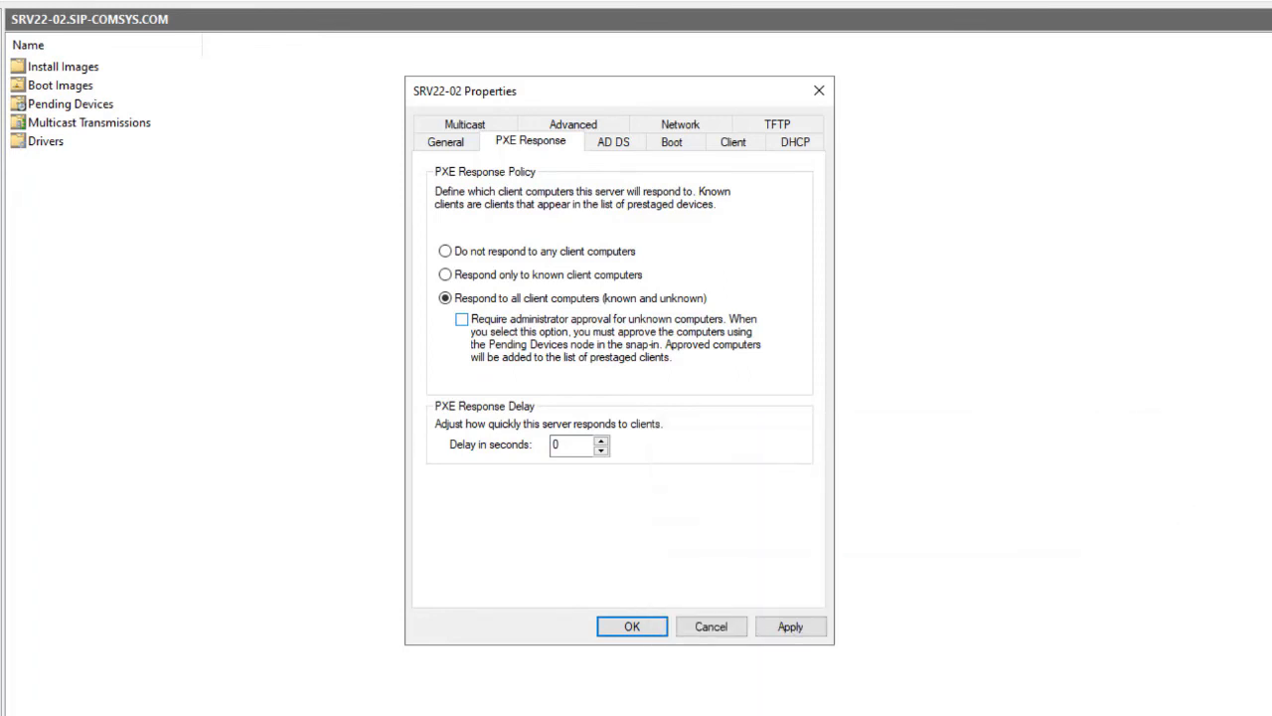
pyautogui.click(461, 319)
# Set the PXE boot policy to always continue the PXE boot for both known and unknown clients, and apply the changes
pyautogui.click(614, 142)
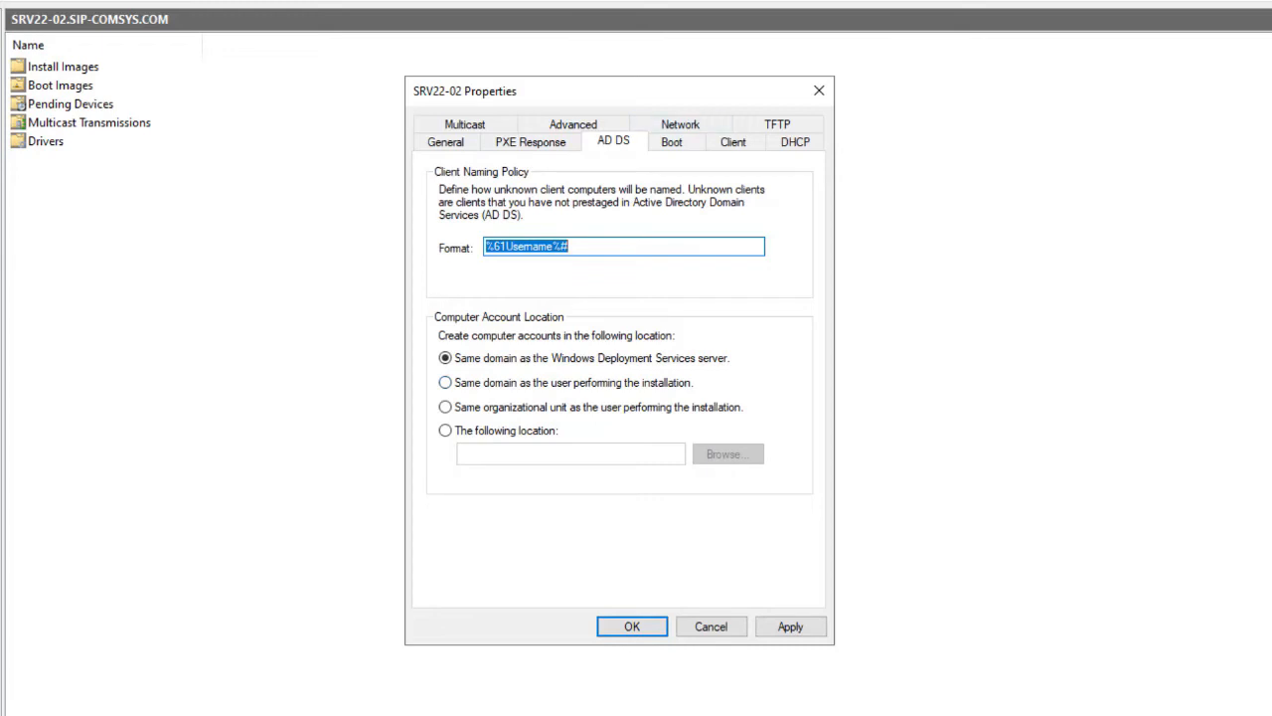
pyautogui.hotkey('ctrl', 'Tab')
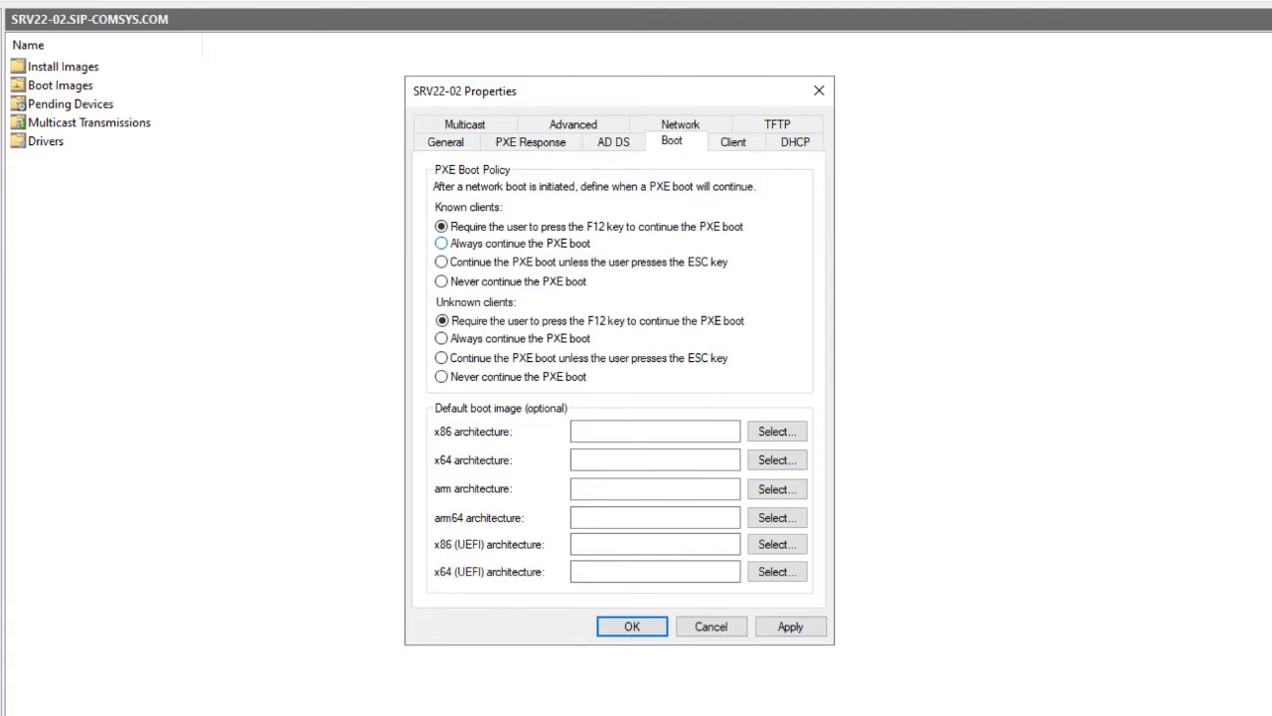
pyautogui.click(441, 242)
pyautogui.click(441, 337)
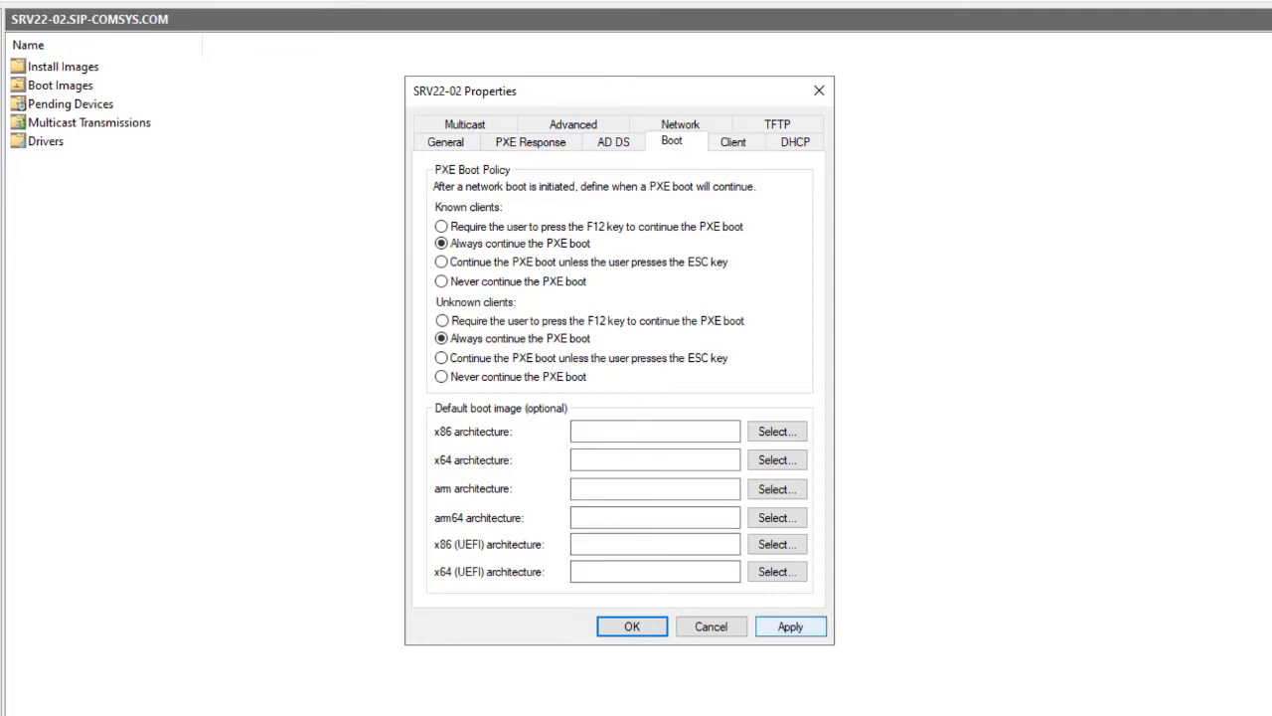
pyautogui.click(790, 626)
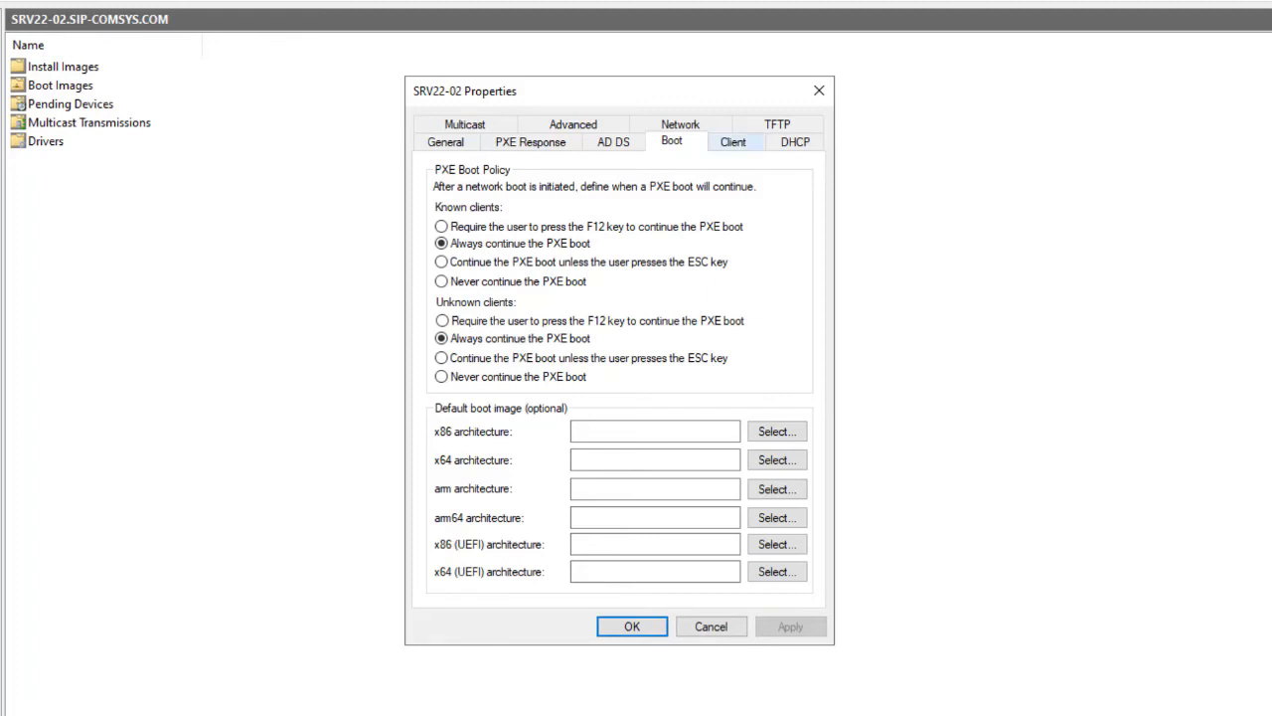
# Review the server's client settings for unattended installation, domain joining and logging
pyautogui.click(753, 144)
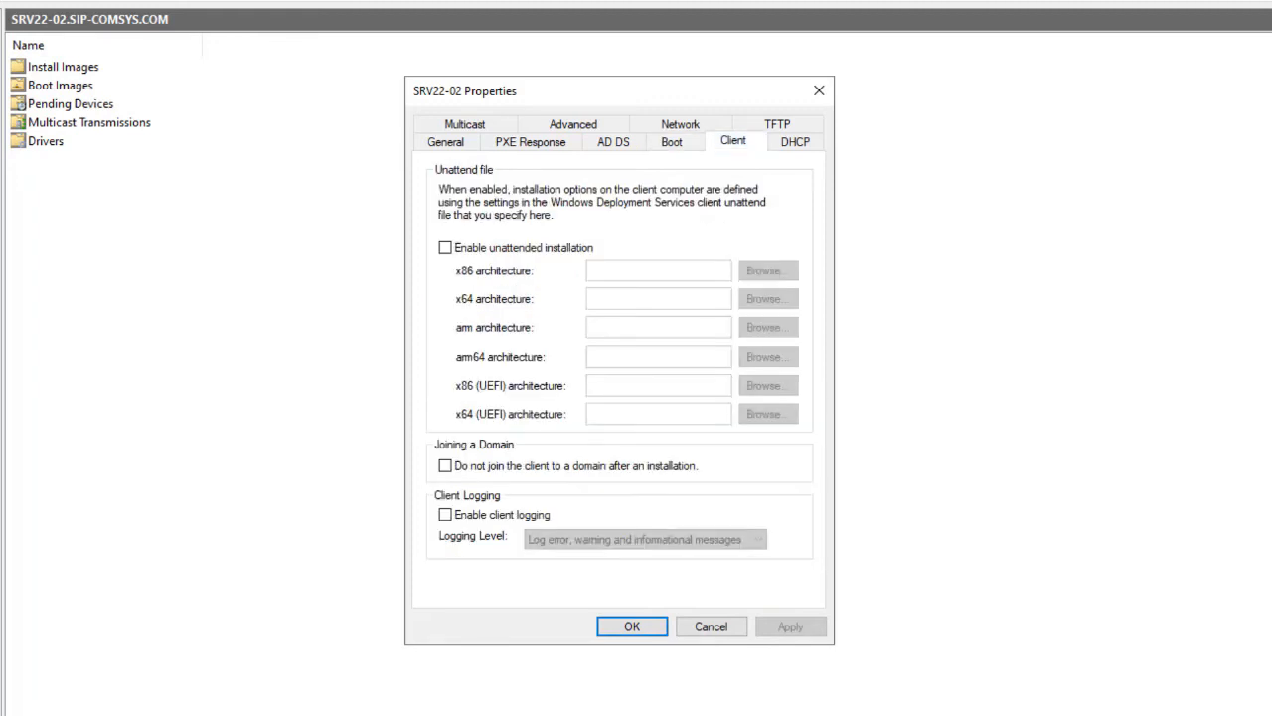